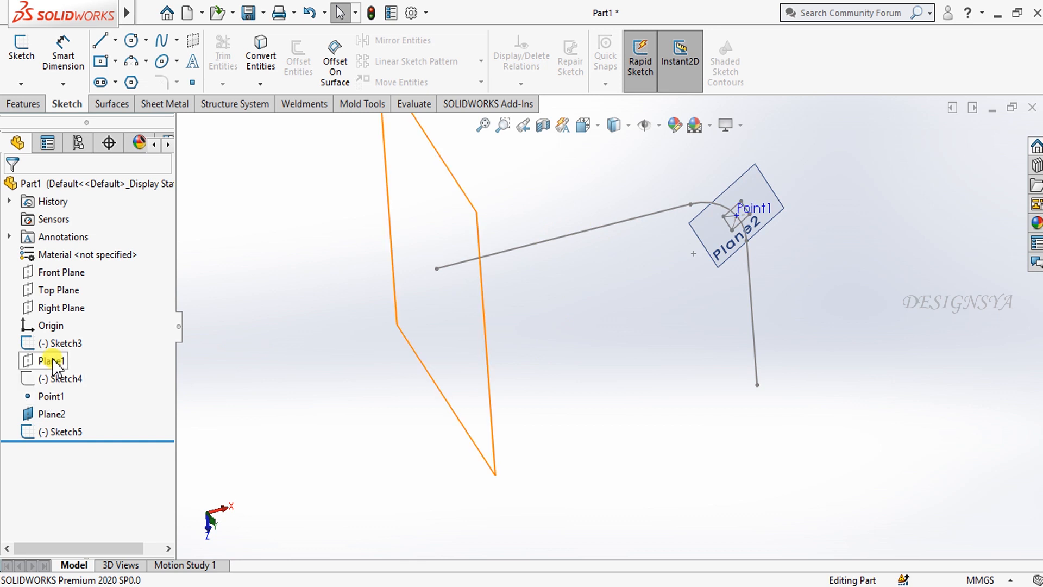
Step: Hide Plane2 and set up a swept boss using the square profile Sketch5 along the bent path Sketch3
click(54, 414)
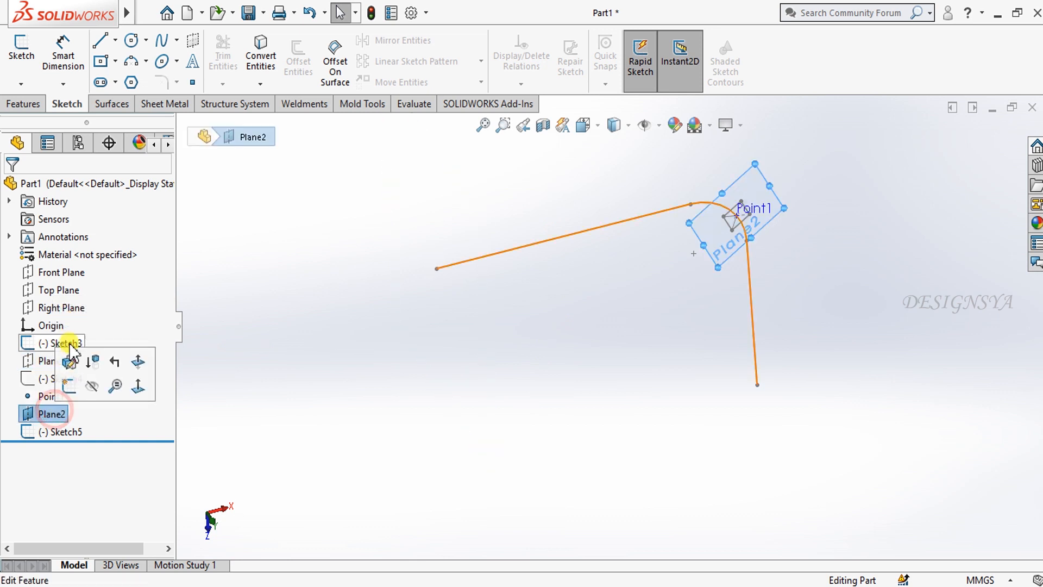
click(92, 386)
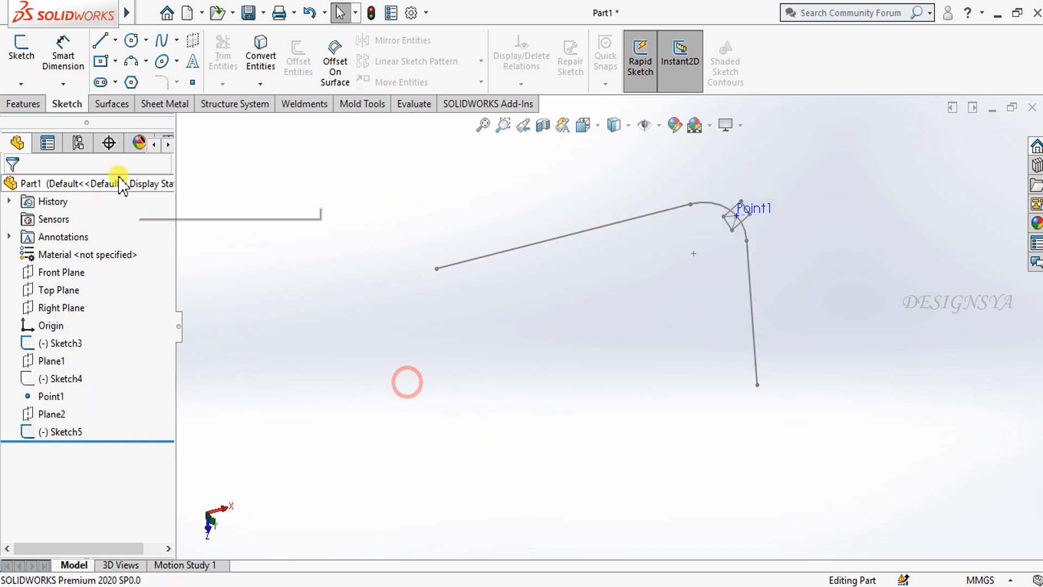
click(20, 104)
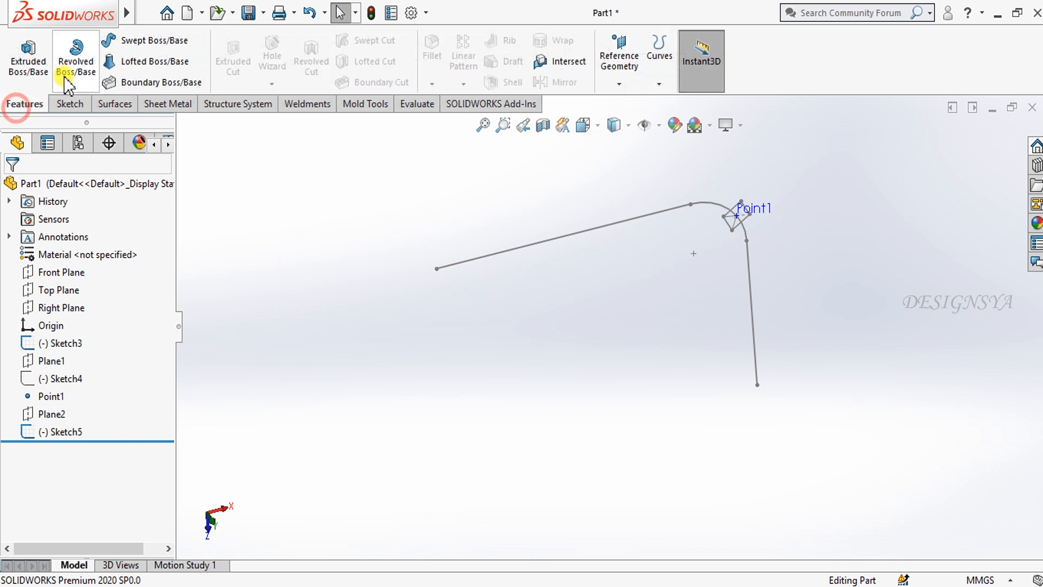
click(130, 40)
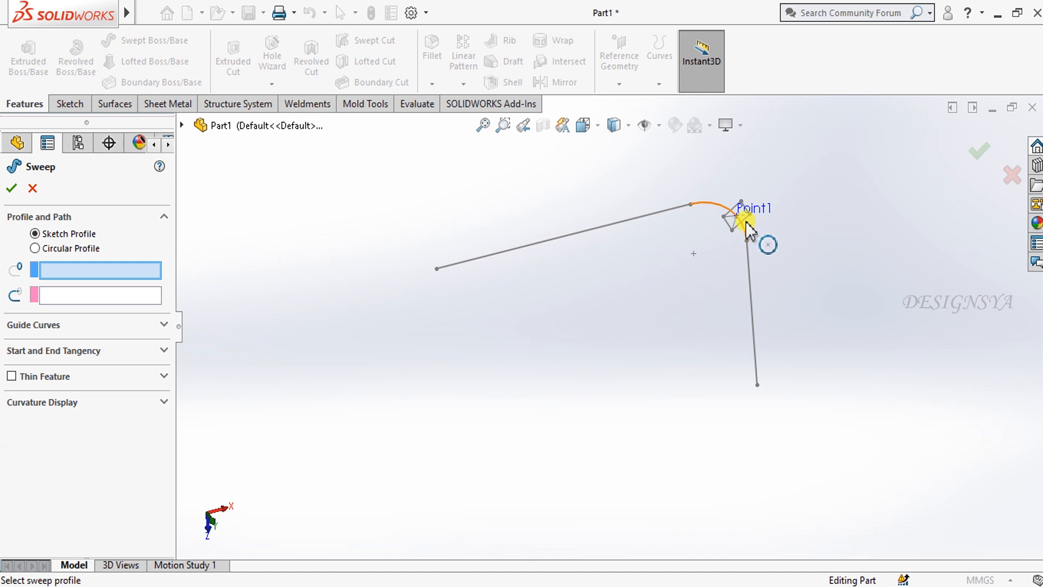
click(745, 218)
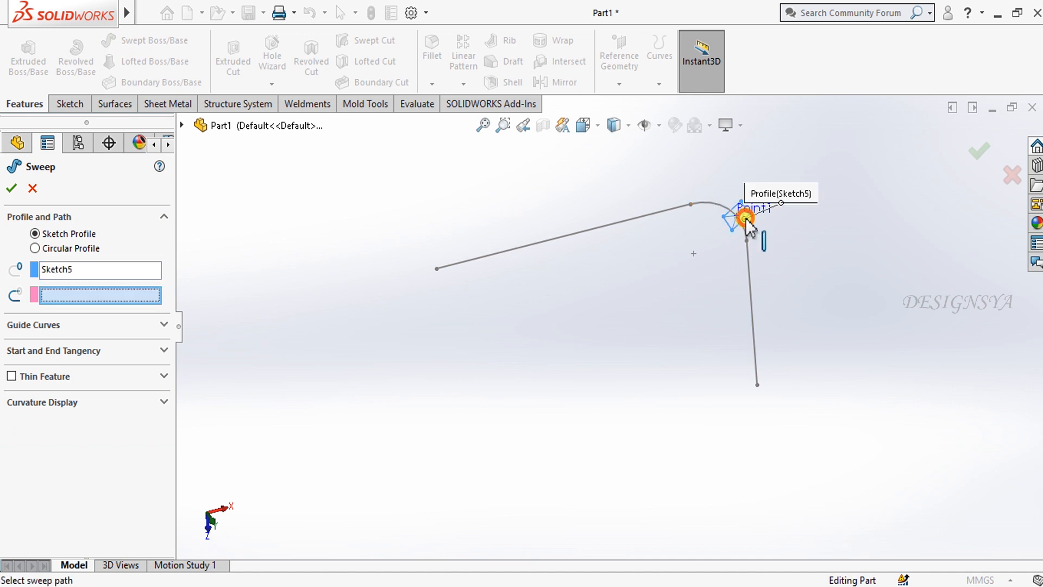
click(640, 216)
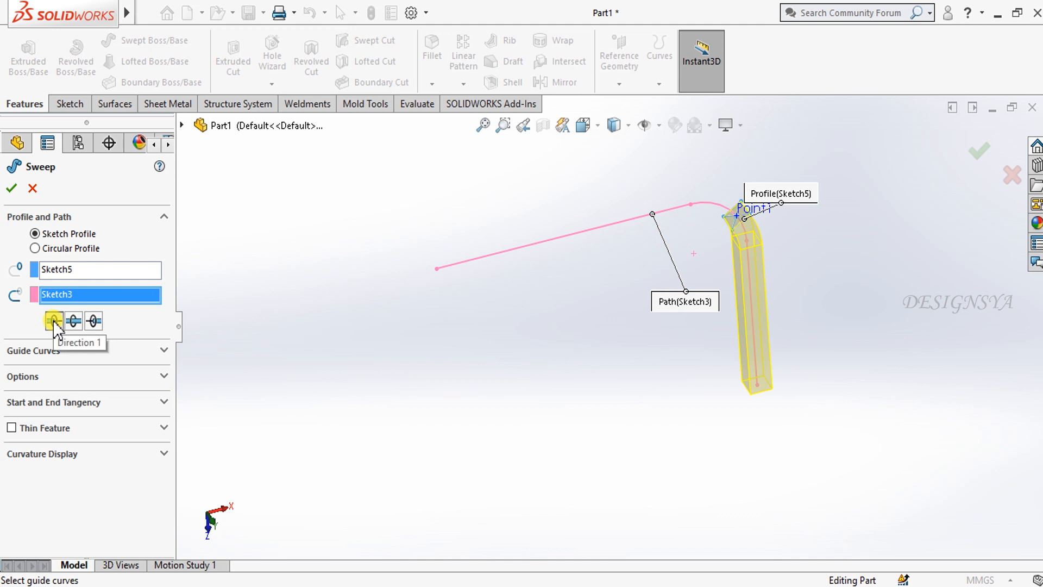
Step: Preview the sweep in both directions along the path, set it to Direction 2 only, and accept the feature
scroll(787, 230, down, 4)
scroll(919, 276, up, 1)
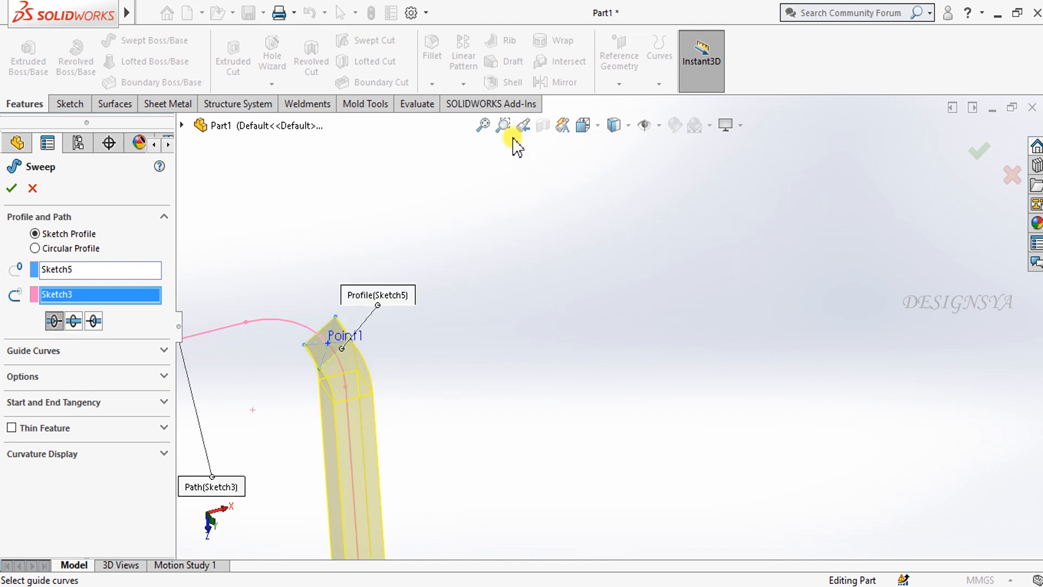
click(482, 125)
middle_drag(728, 386, 705, 357)
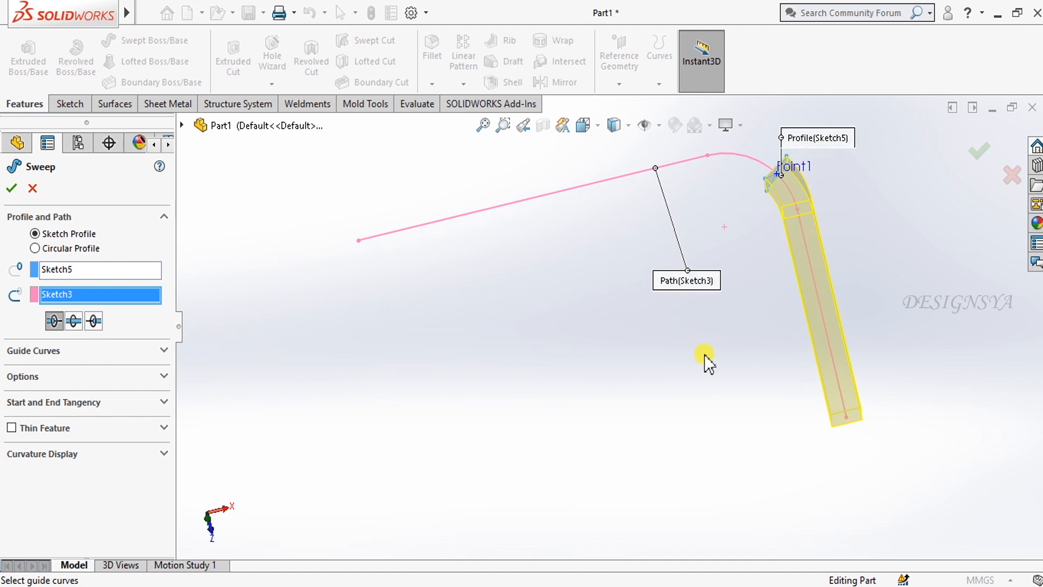
click(72, 321)
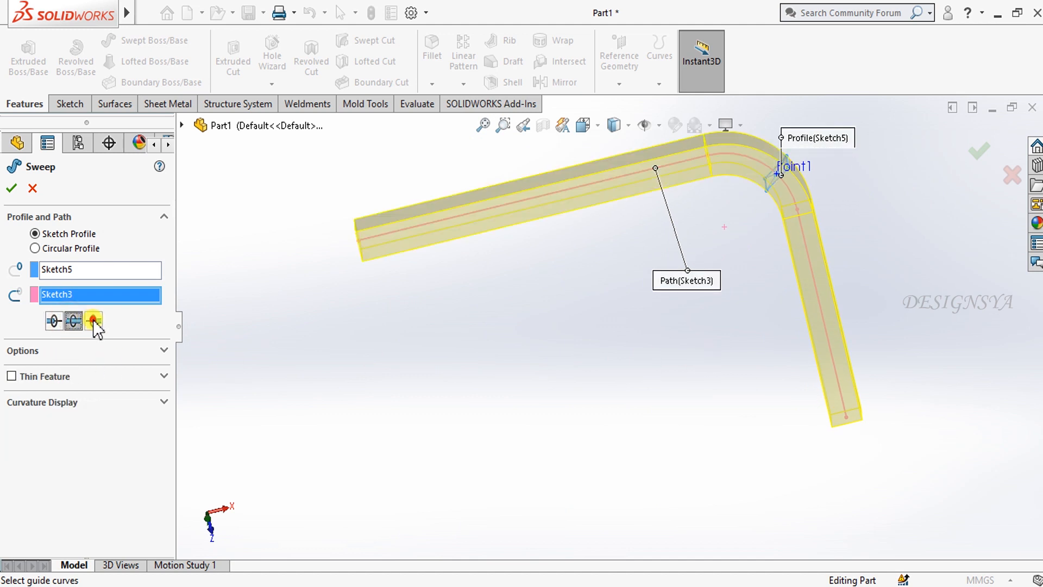
click(93, 321)
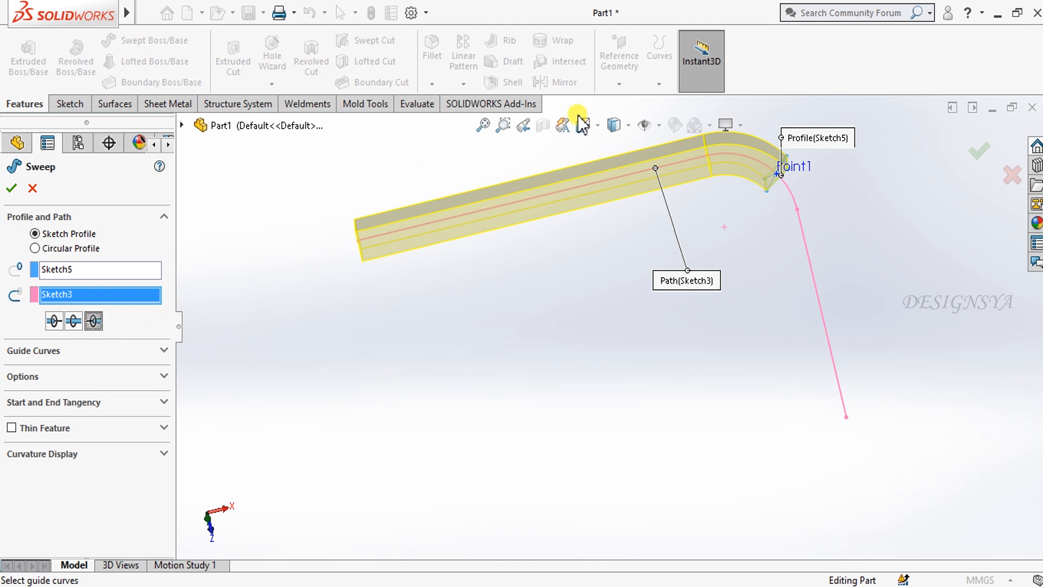
click(12, 192)
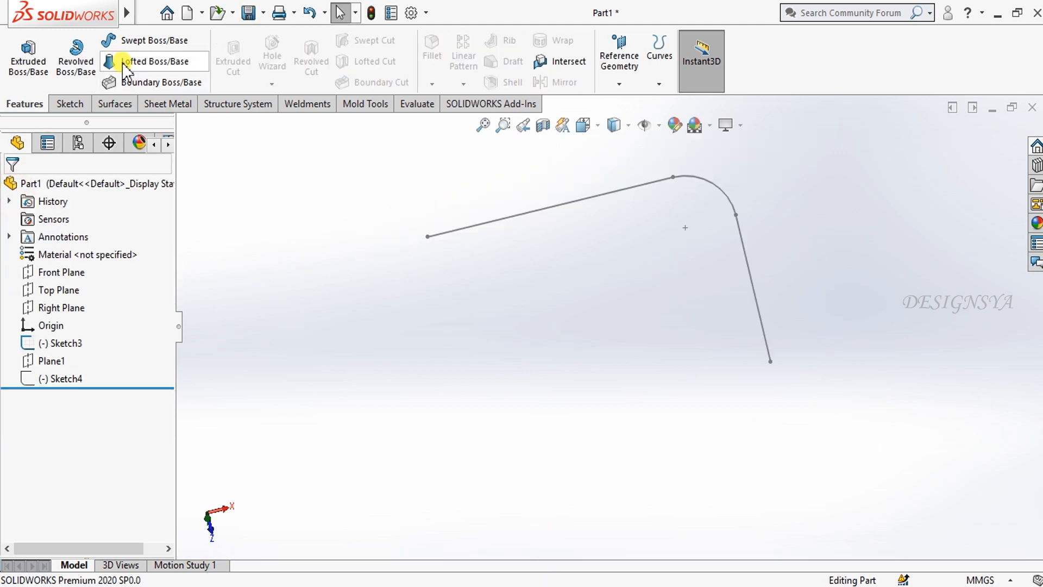
Step: Sweep a circular profile of 10 mm diameter along the bent path Sketch3
click(131, 40)
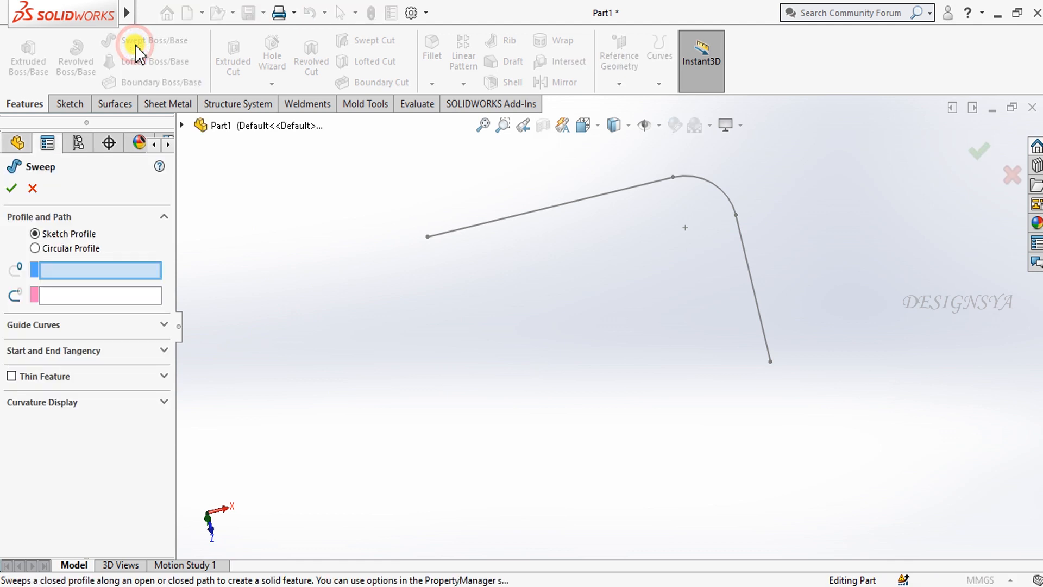
click(73, 248)
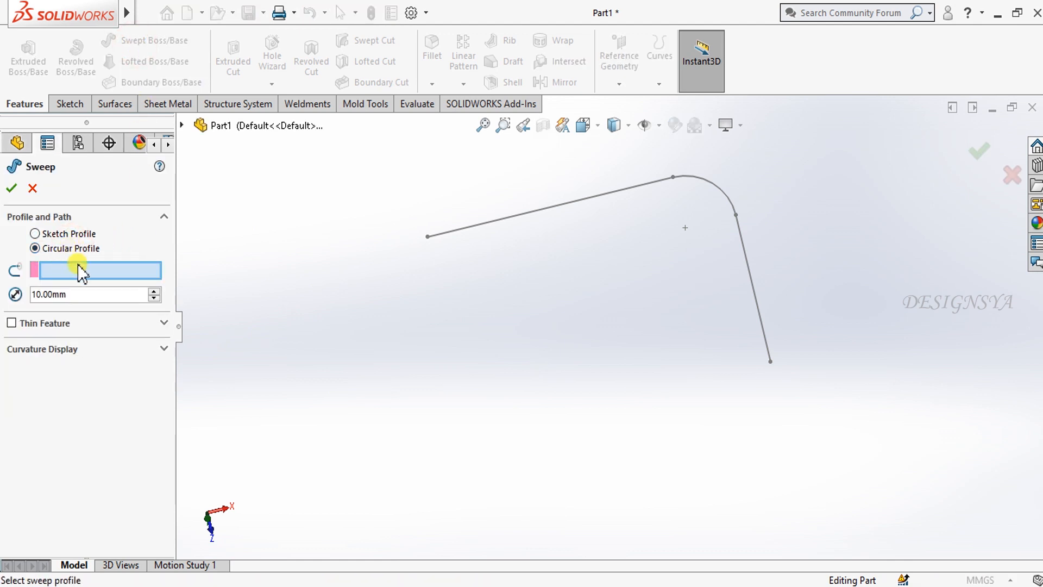
click(454, 226)
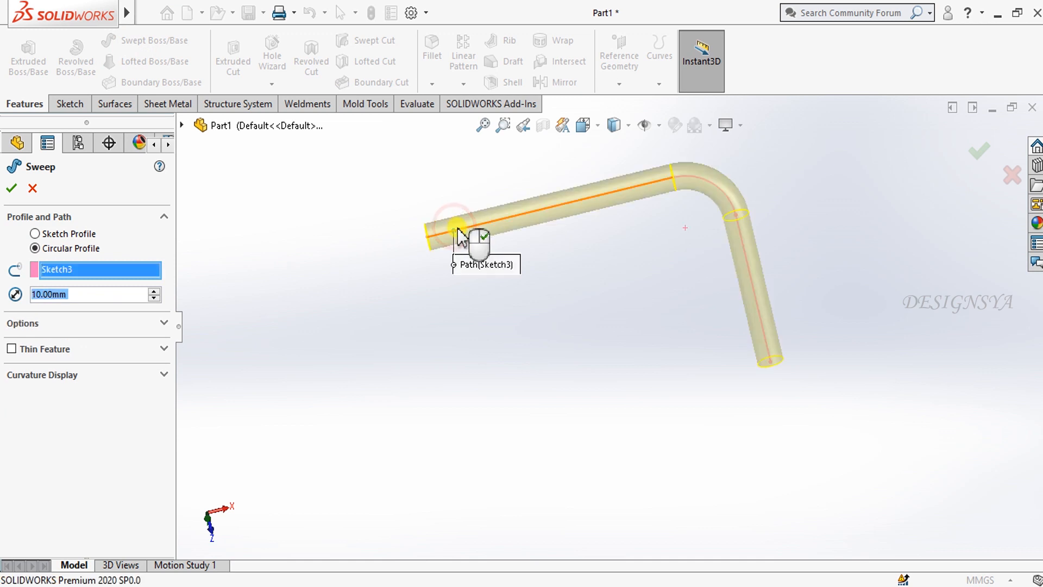
click(155, 292)
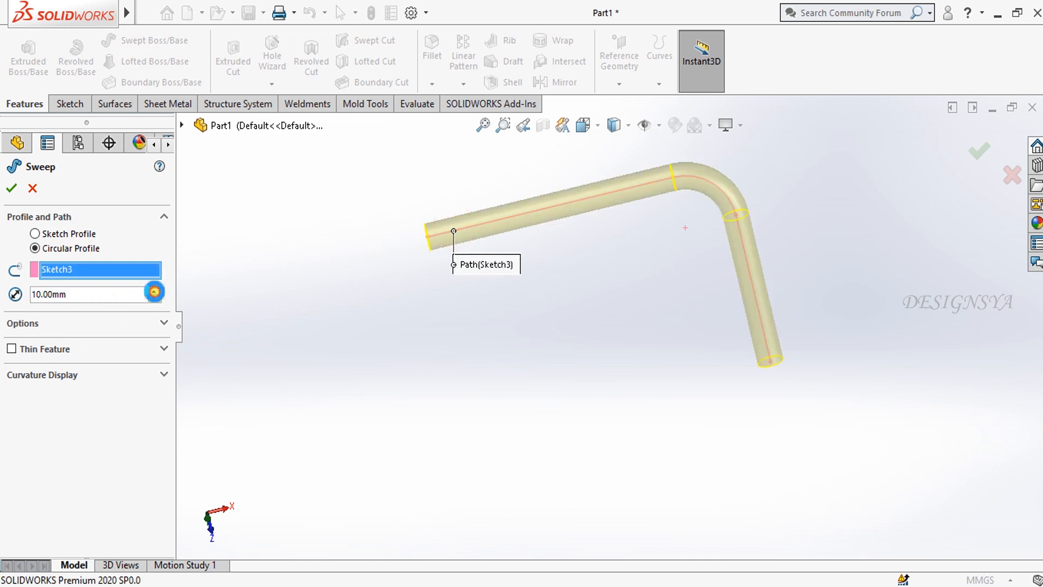
click(154, 298)
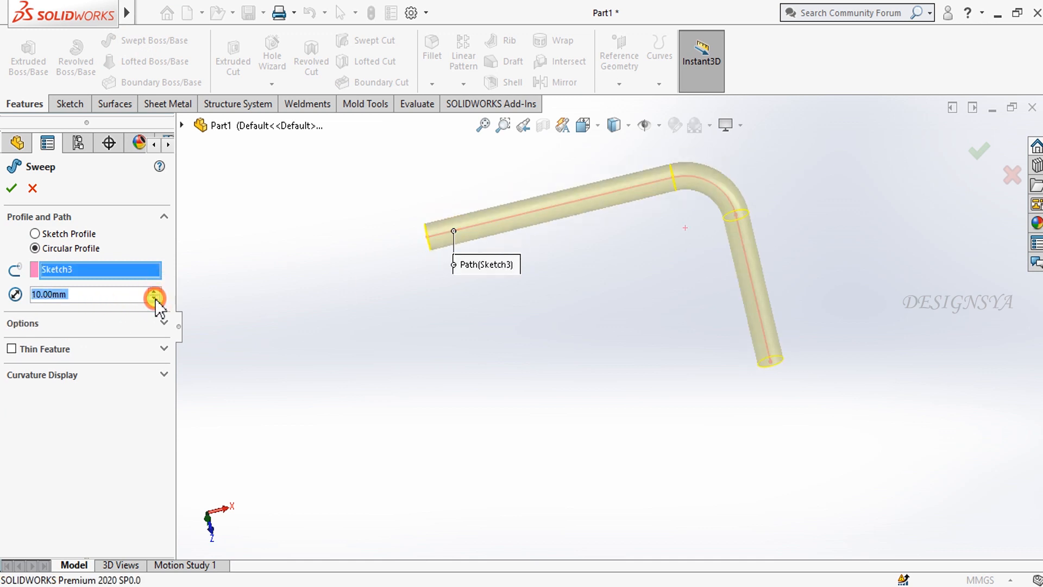
click(18, 187)
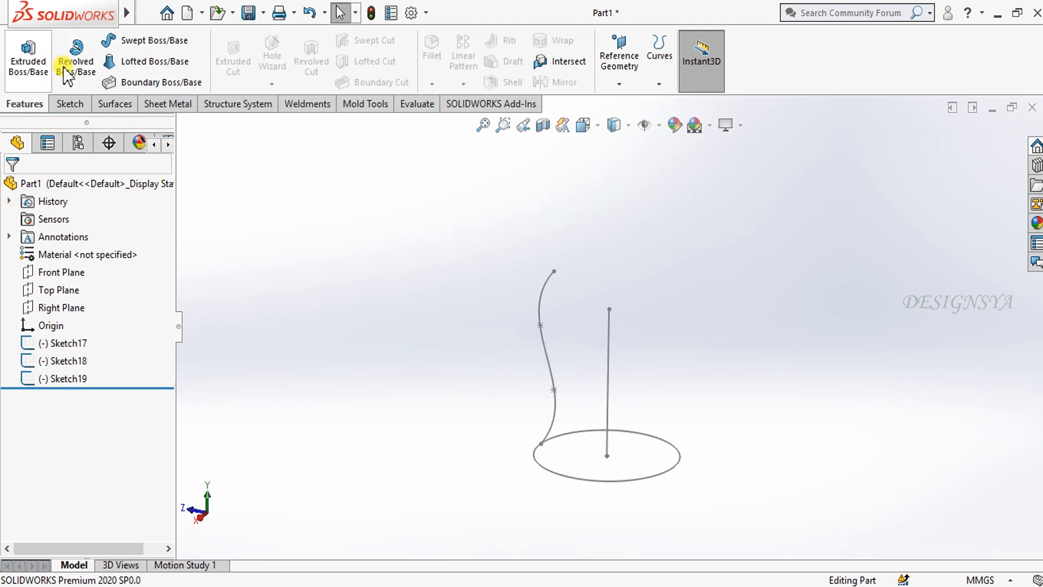
Step: Sweep the circle Sketch17 along the vertical line Sketch18, using the curved Sketch19 as the guide curve
click(111, 41)
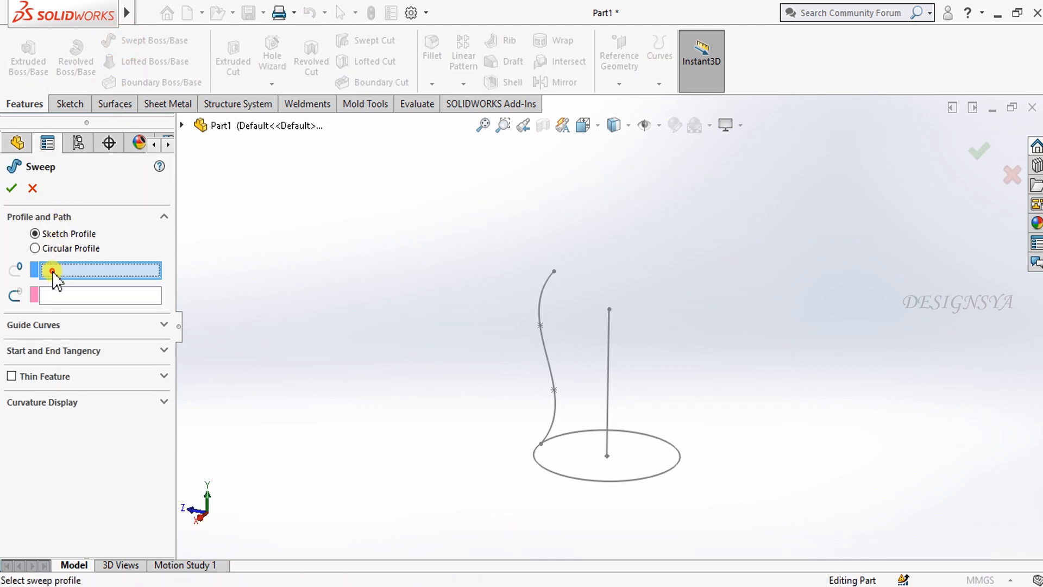
click(567, 479)
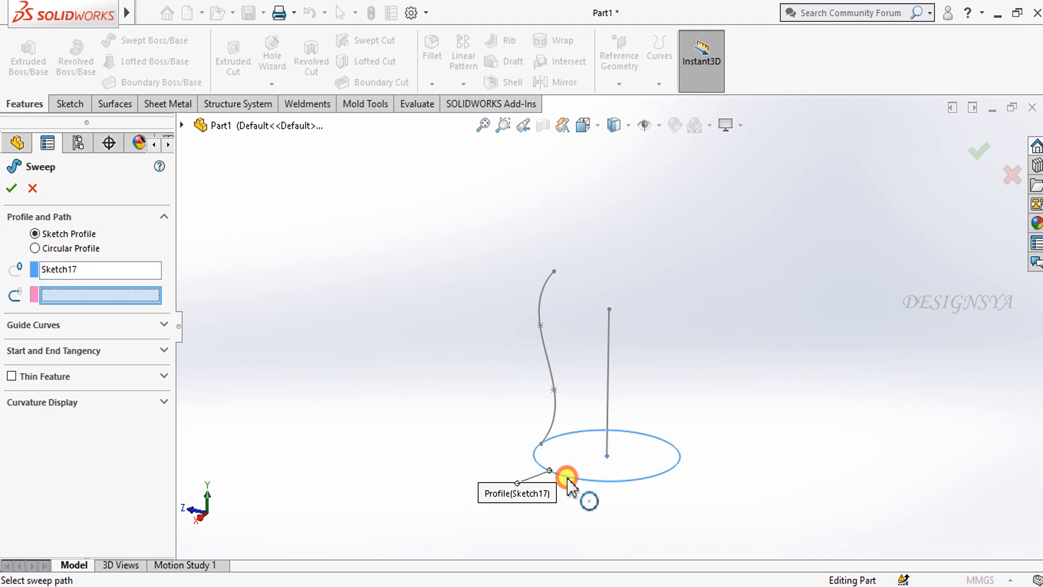
click(608, 342)
middle_drag(456, 442, 464, 383)
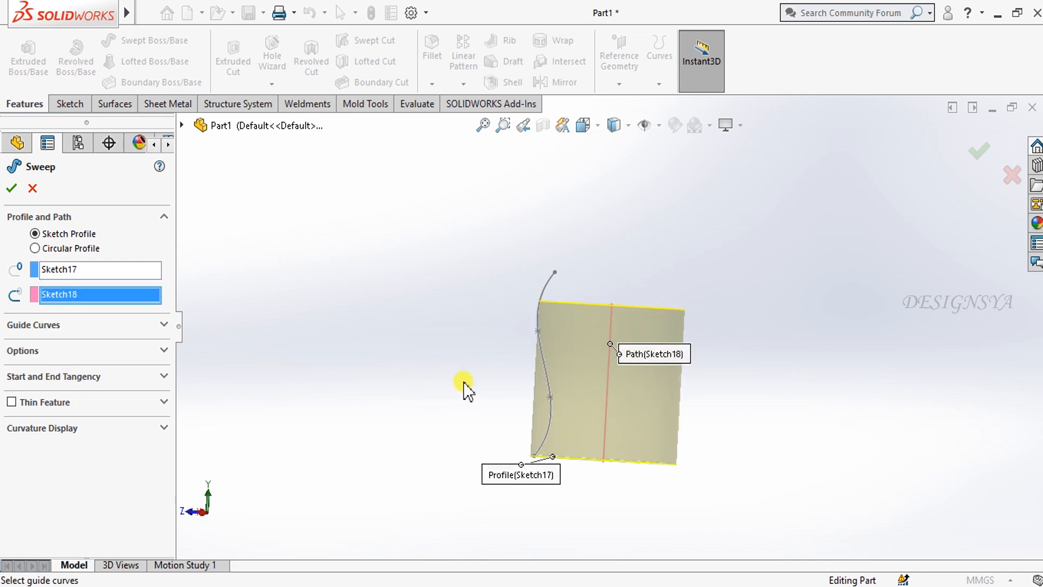
click(26, 326)
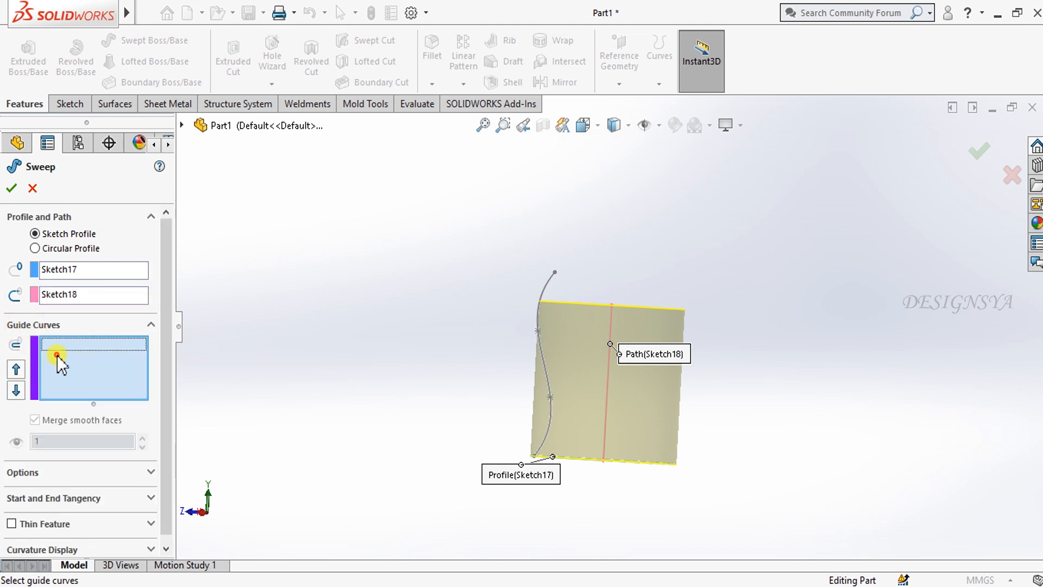
click(544, 288)
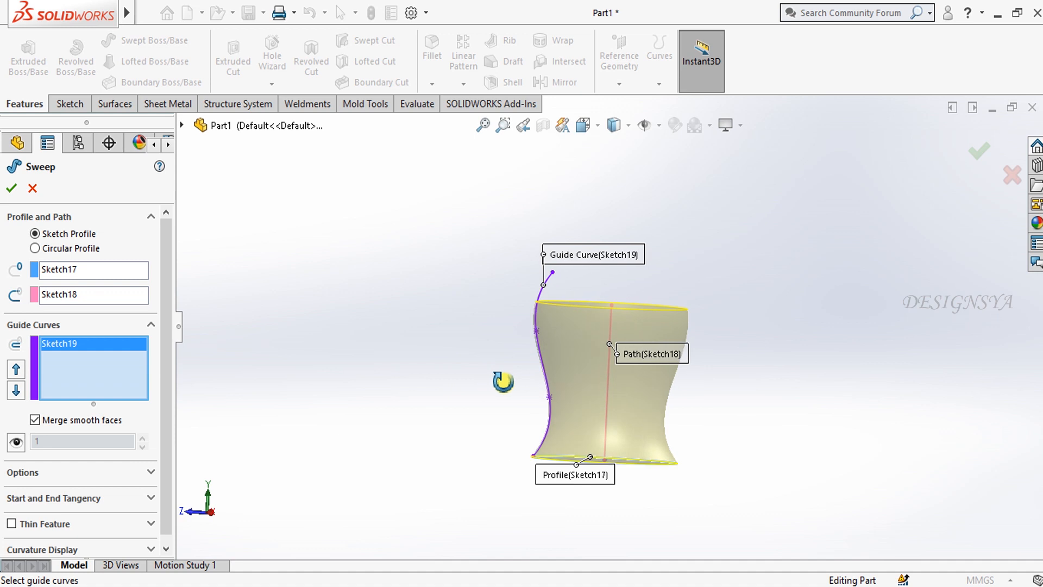
click(14, 188)
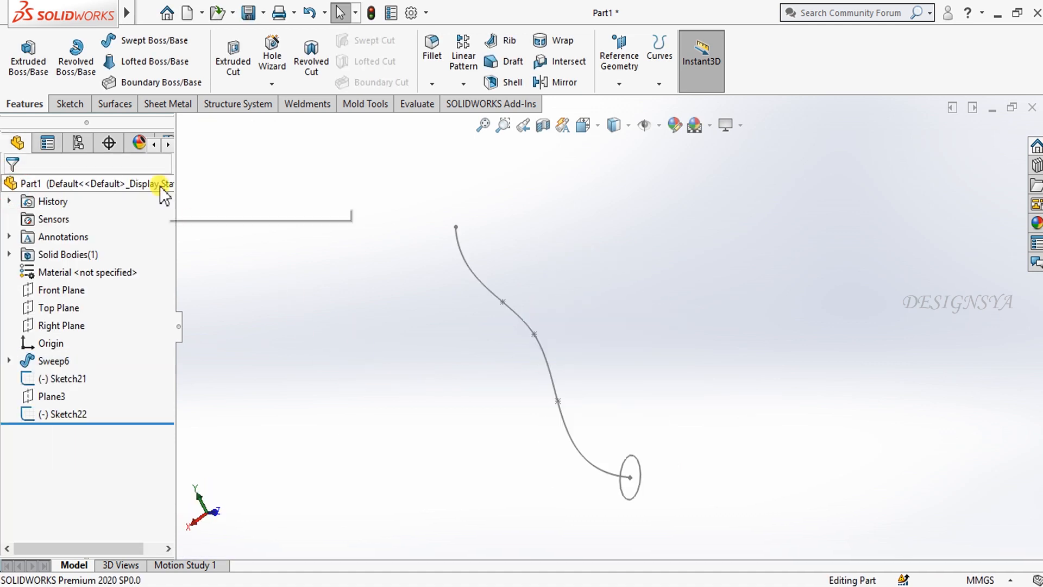
Step: Set up a swept boss with the small circle Sketch22 as profile and the spline Sketch21 as path
click(154, 42)
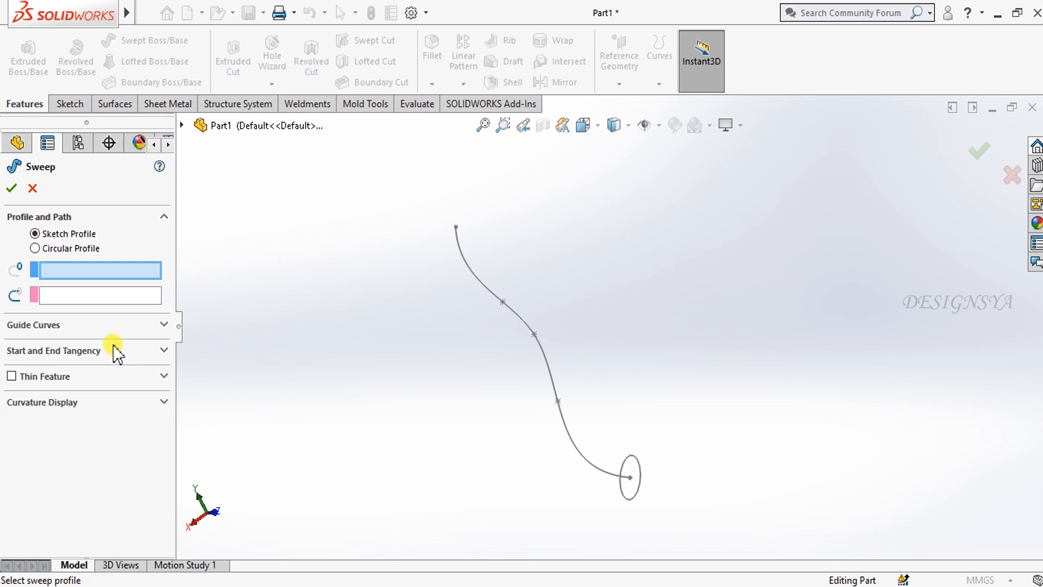
click(624, 490)
click(587, 462)
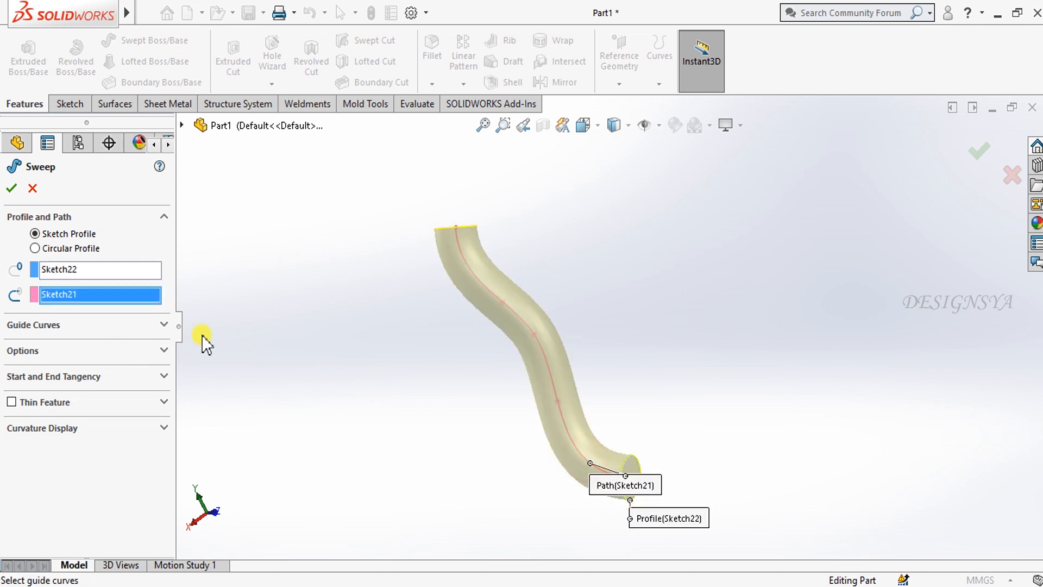
Step: Set the sweep's profile orientation to Keep Normal Constant, inspect the preview from several angles, and accept the feature
click(113, 355)
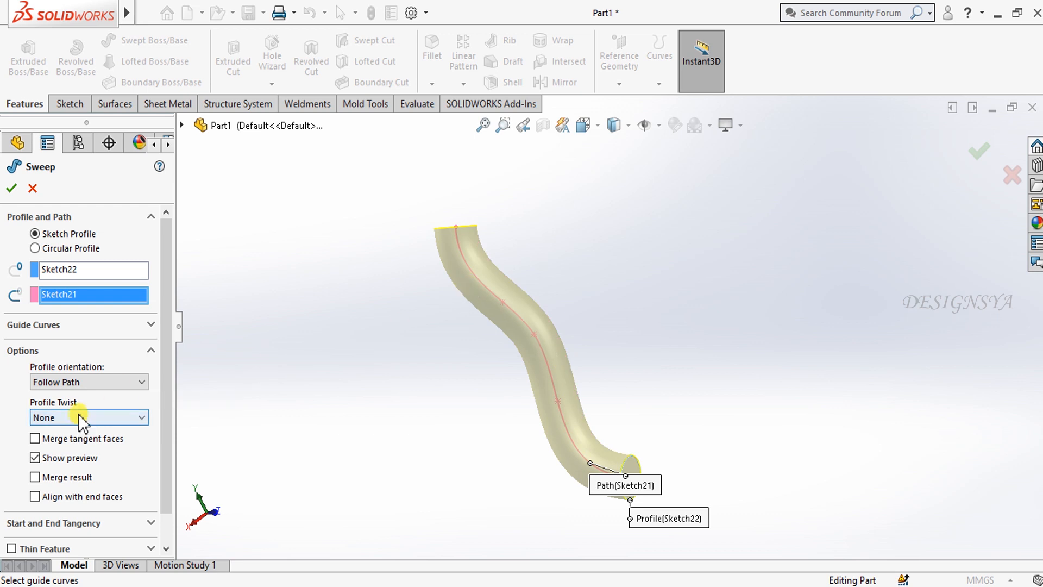
click(106, 383)
click(112, 405)
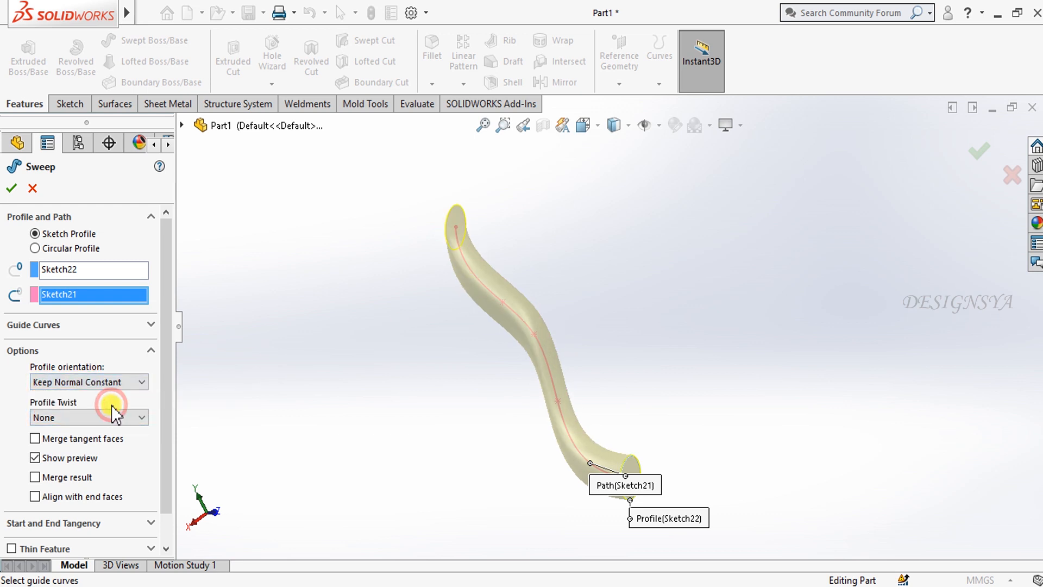
middle_drag(288, 415, 338, 448)
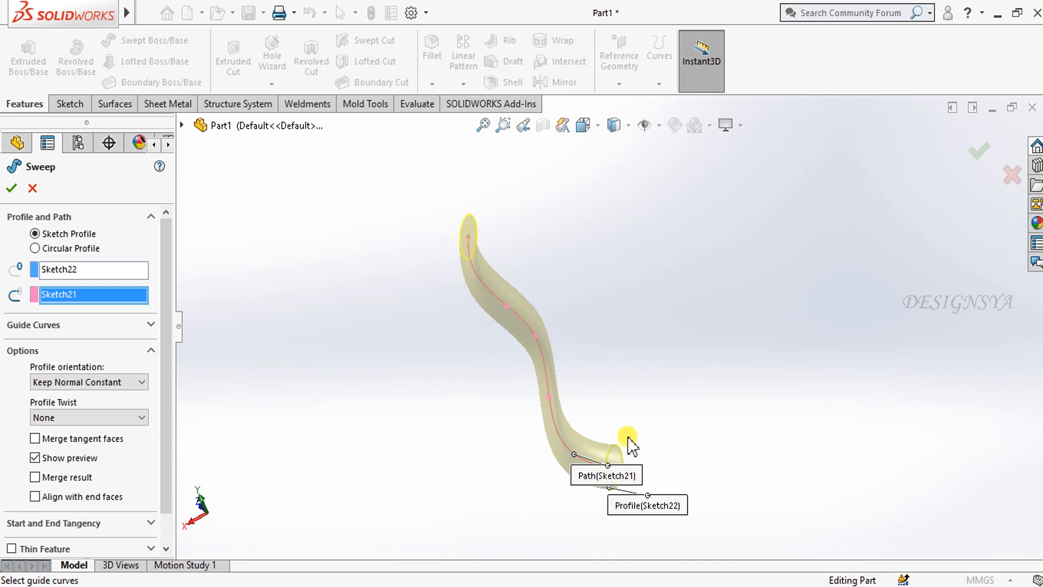
middle_drag(542, 442, 380, 532)
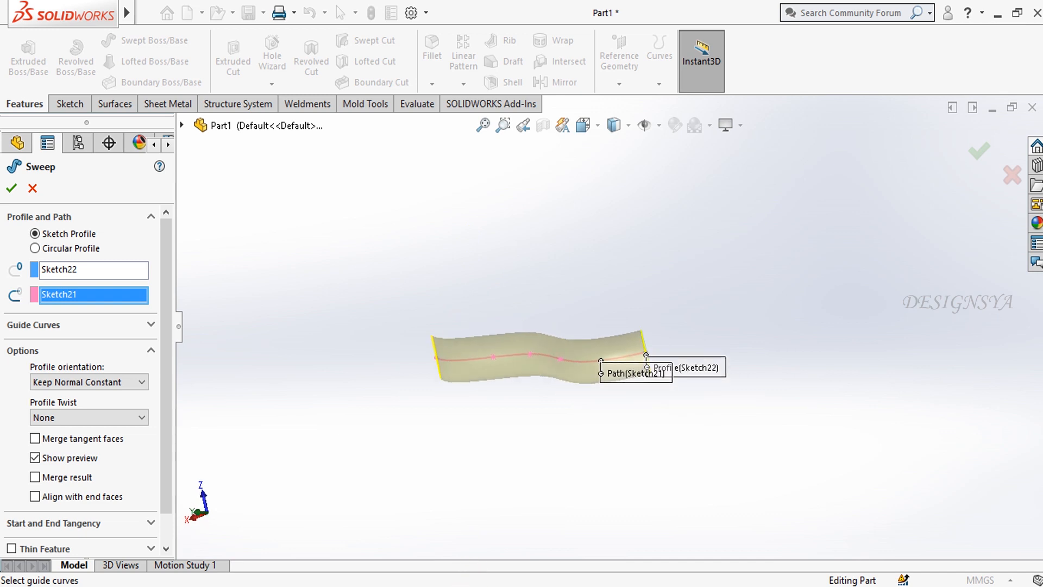
click(17, 188)
middle_drag(484, 482, 465, 266)
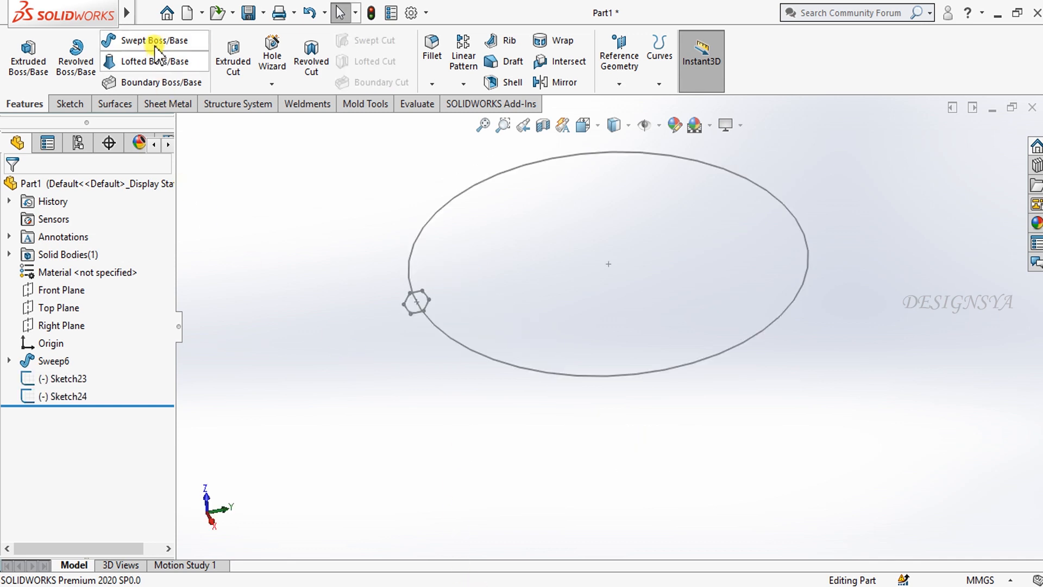
Step: Set up a swept boss with the hexagon Sketch24 as profile and the large circle Sketch23 as path
click(155, 40)
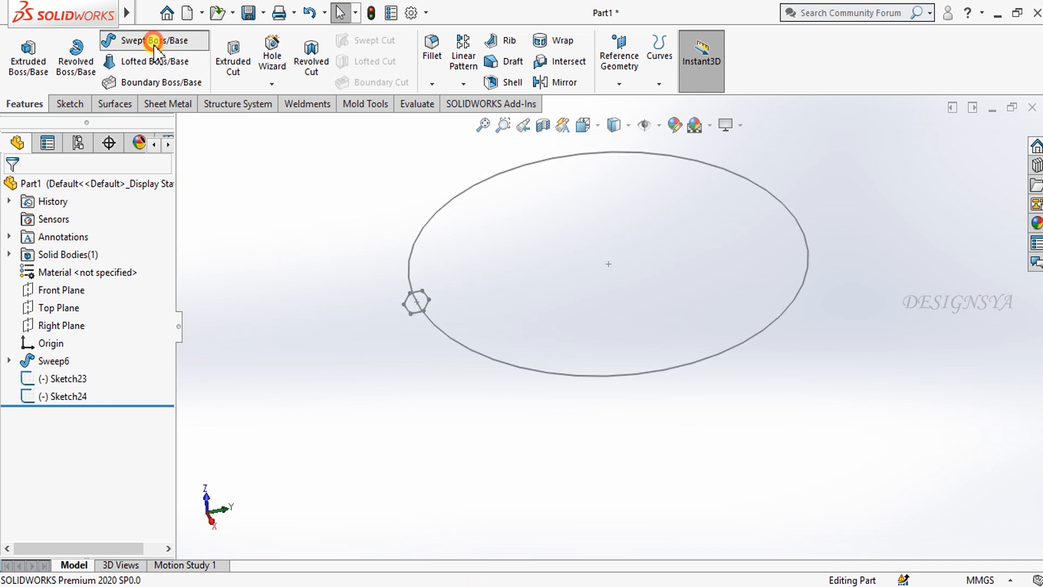
click(406, 298)
click(407, 252)
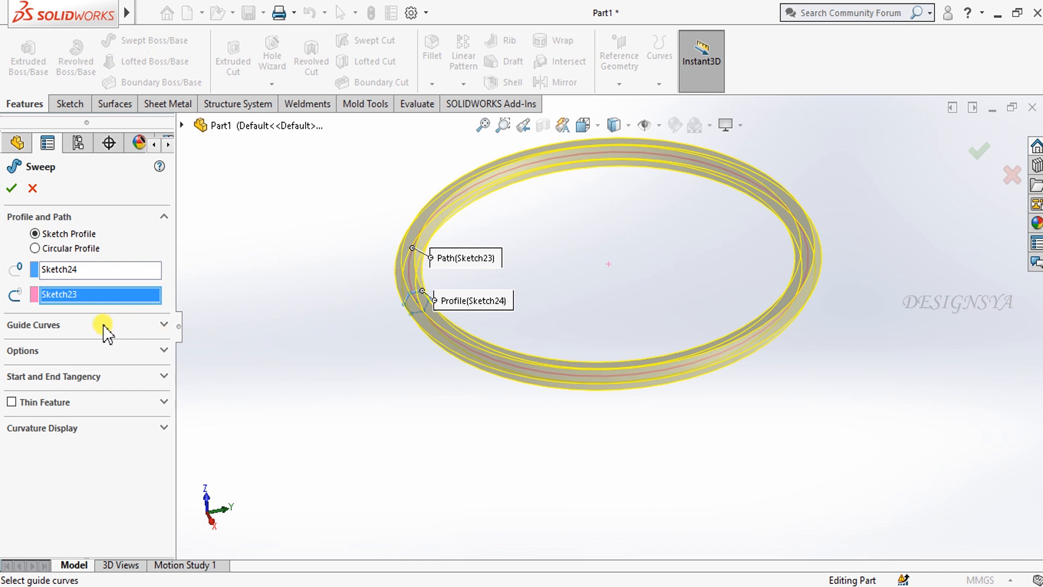
Step: Set the sweep's profile twist to Specify Twist Value, trying the Radians unit before choosing Revolutions as the twist control
click(100, 352)
click(112, 417)
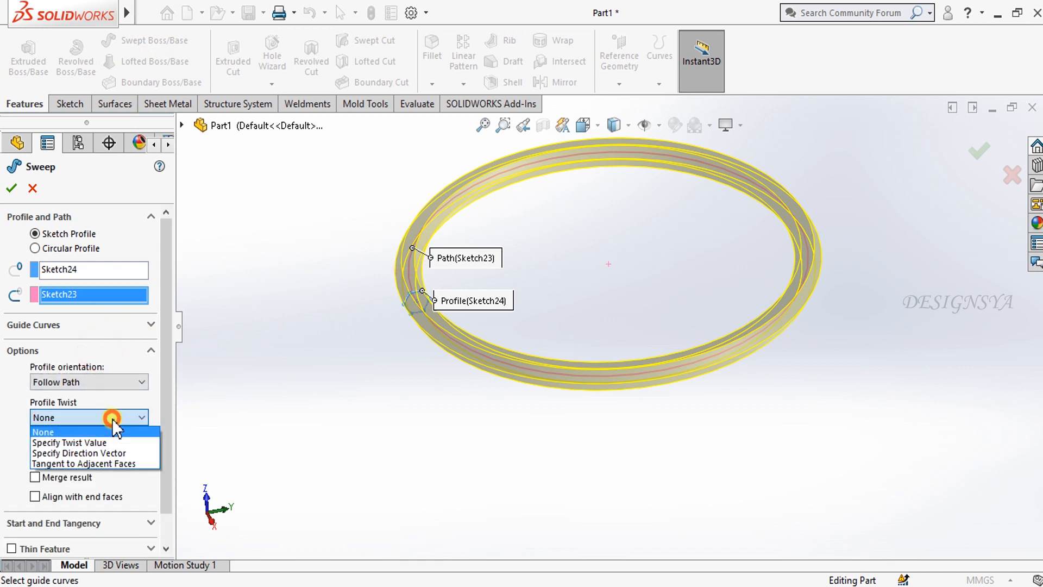
click(112, 442)
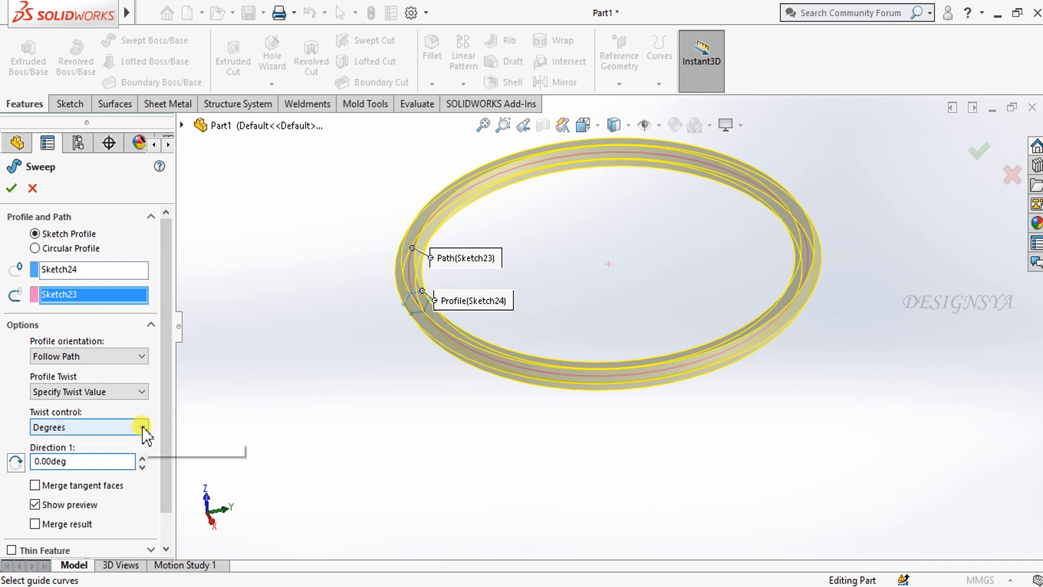
click(144, 428)
click(124, 450)
click(128, 428)
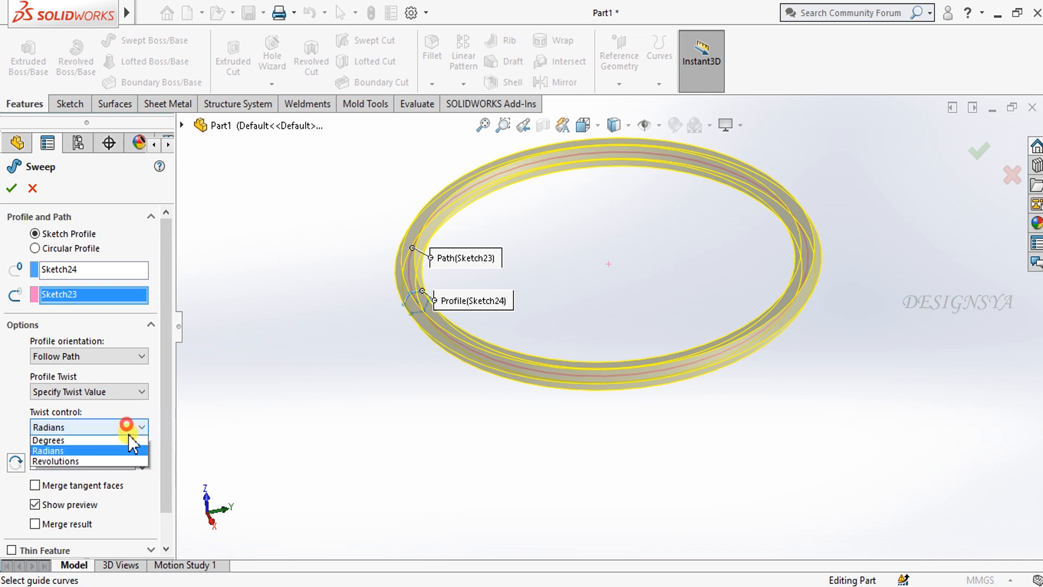
click(133, 462)
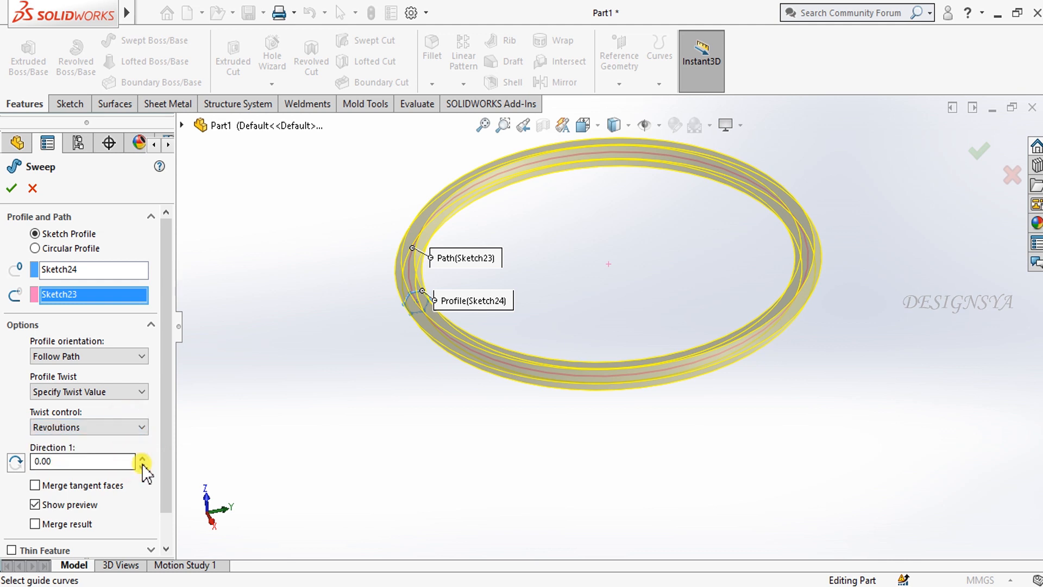
Step: Set the Direction 1 twist to 6 revolutions, accept the sweep and fit the twisted ring in the view
click(140, 455)
click(141, 454)
click(140, 455)
click(141, 455)
click(141, 455)
click(113, 423)
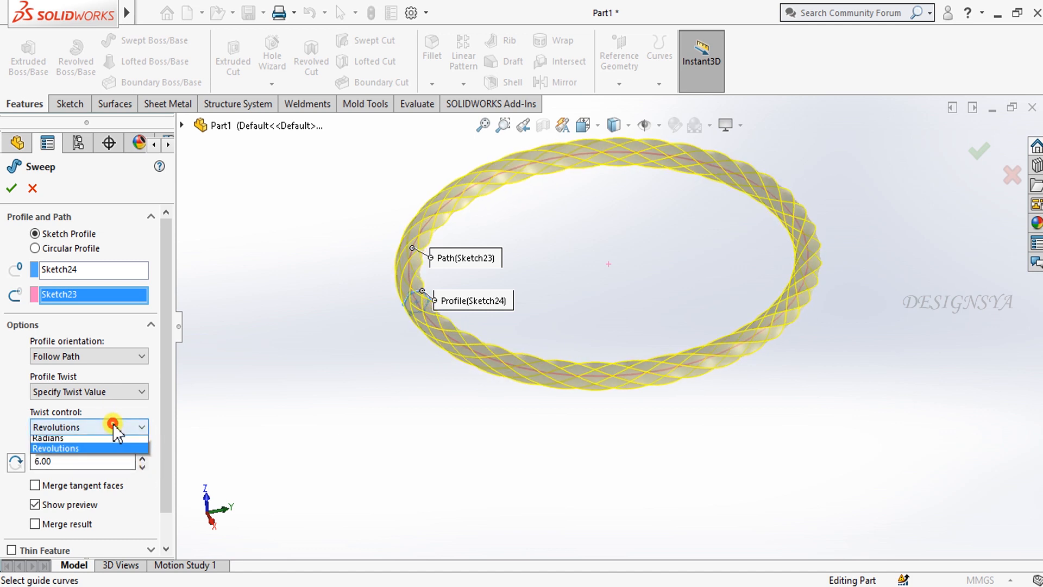
click(148, 490)
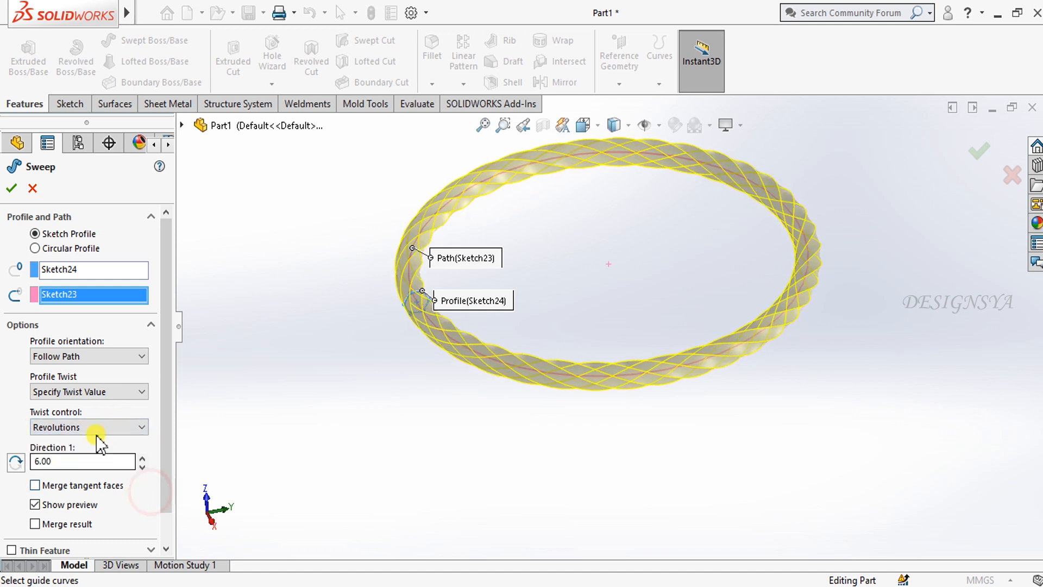
click(12, 188)
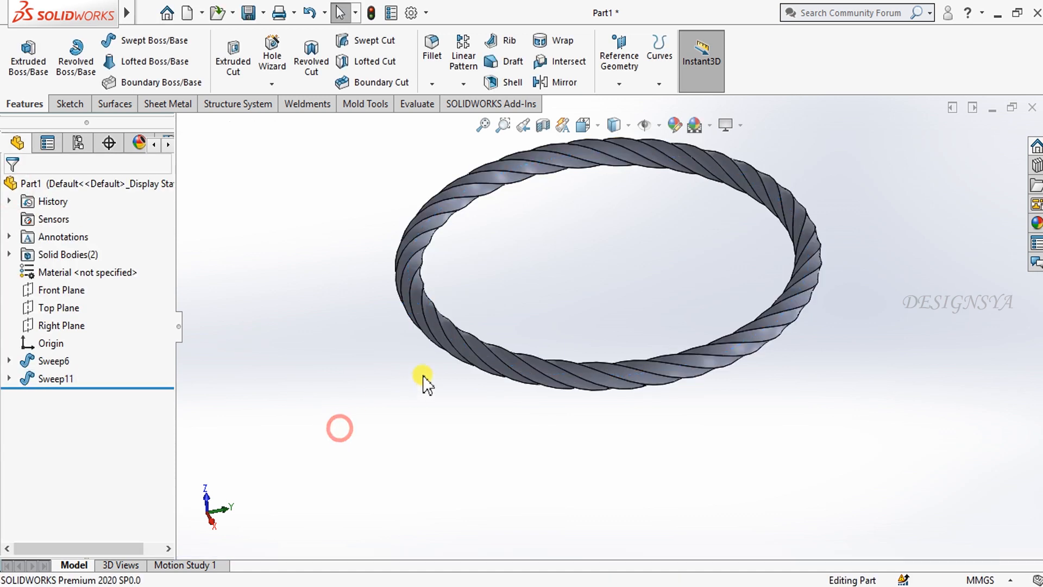
click(482, 125)
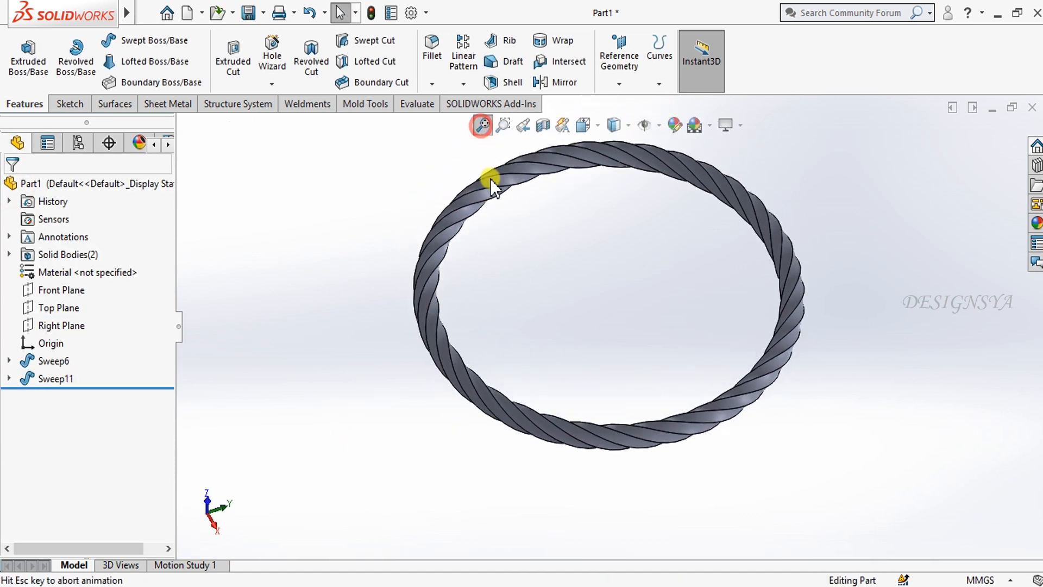
Step: Undo the twisted sweep and set up a new swept boss with the hexagon Sketch24 as profile and the circle Sketch23 as path
key(ctrl+z)
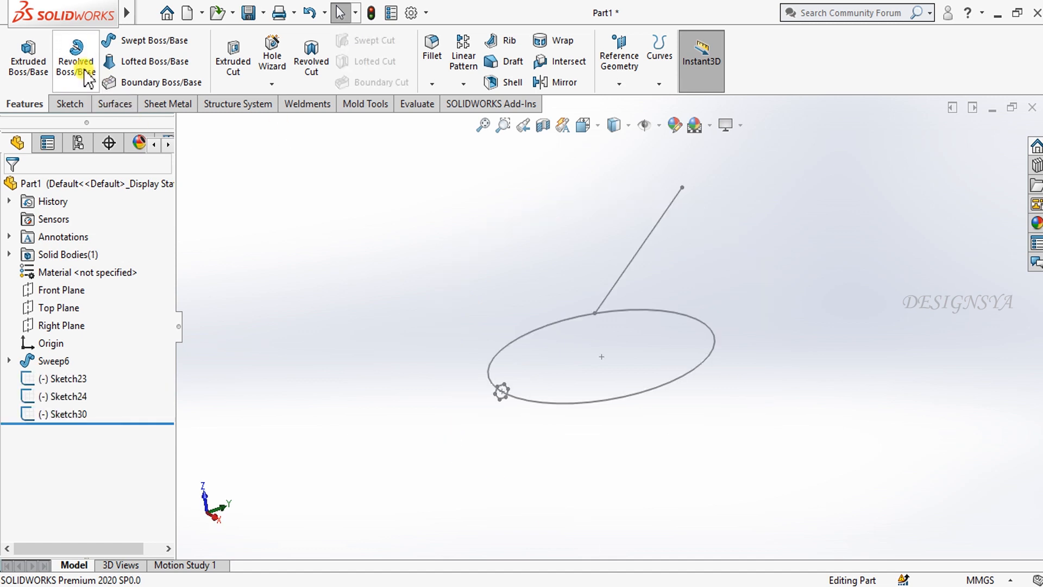
click(116, 42)
scroll(582, 396, down, 3)
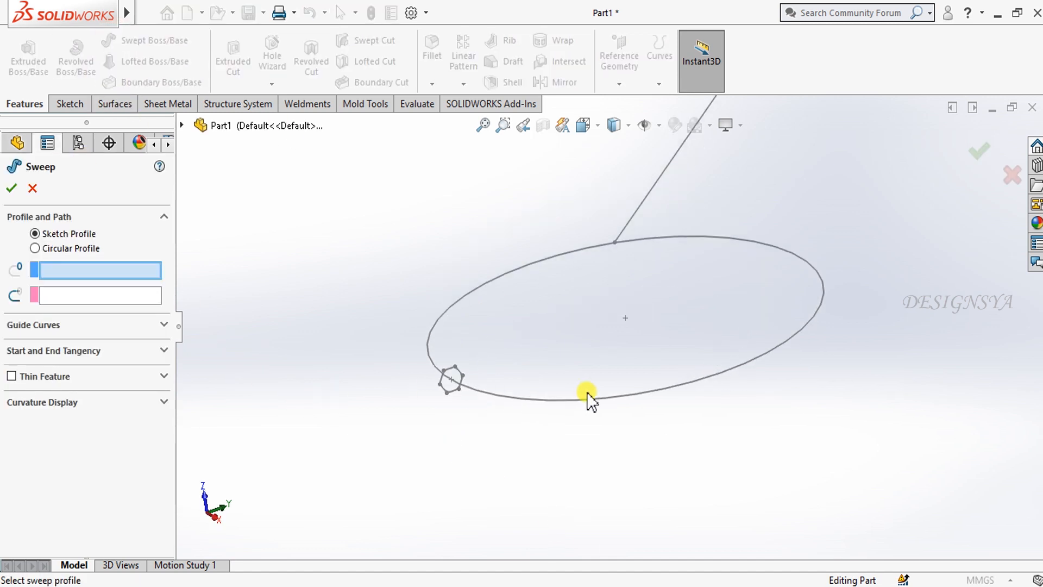
click(449, 388)
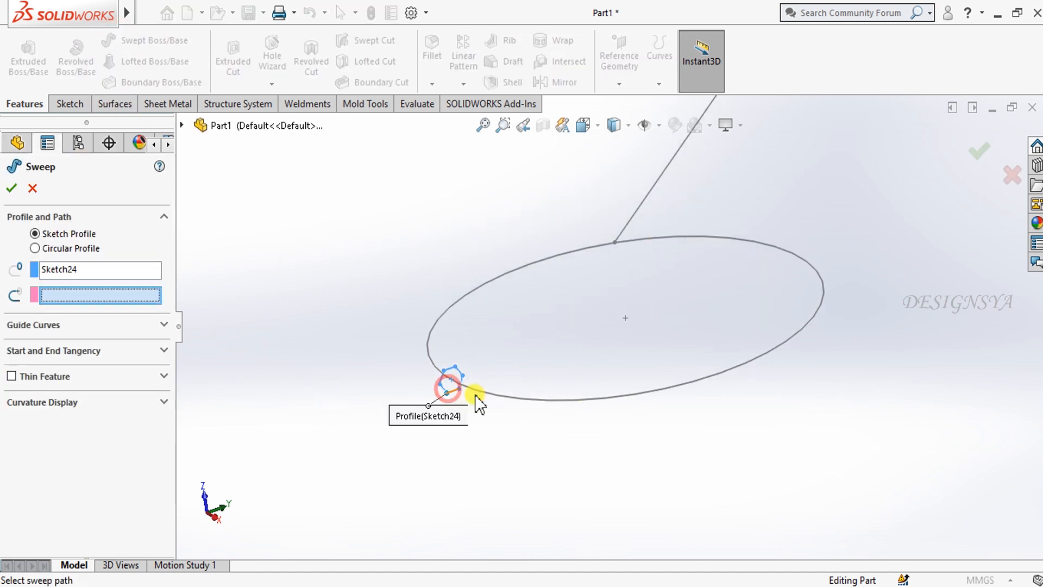
click(505, 396)
Step: Set the profile twist to Specify Direction Vector along the slanted line Sketch30, accept the sweep and inspect the ring from several angles
click(46, 352)
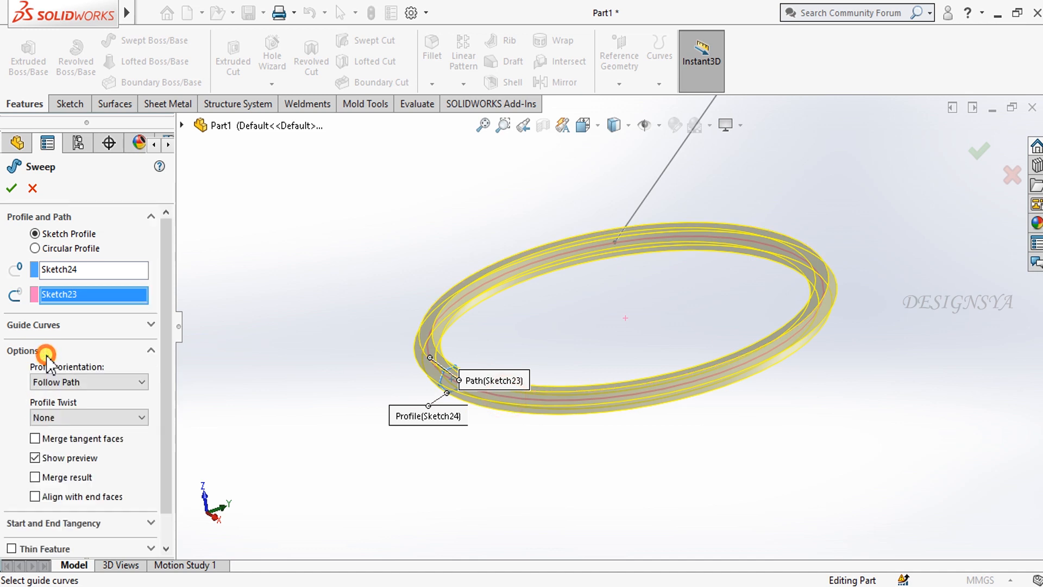
click(75, 418)
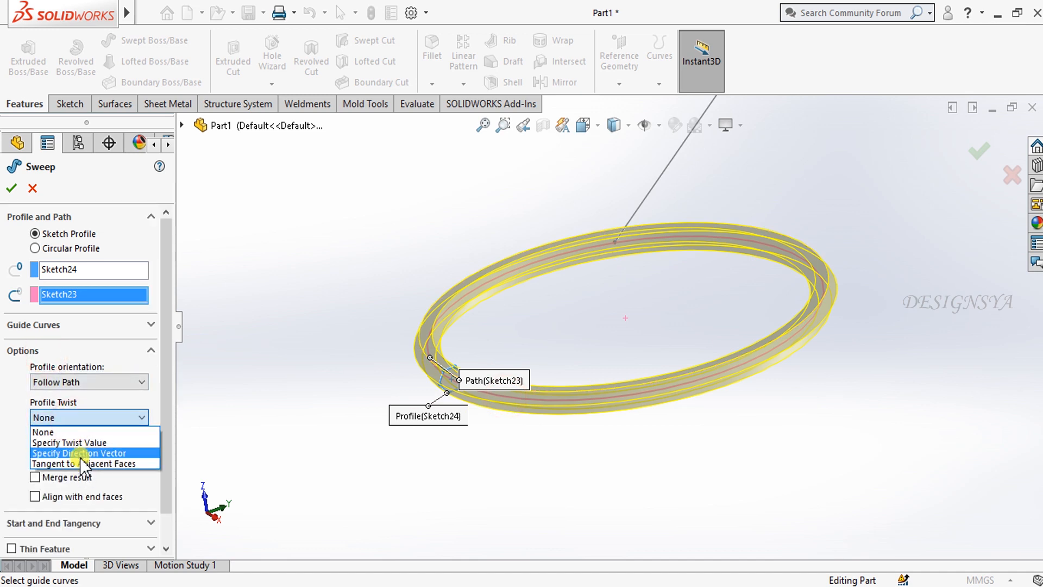
click(80, 454)
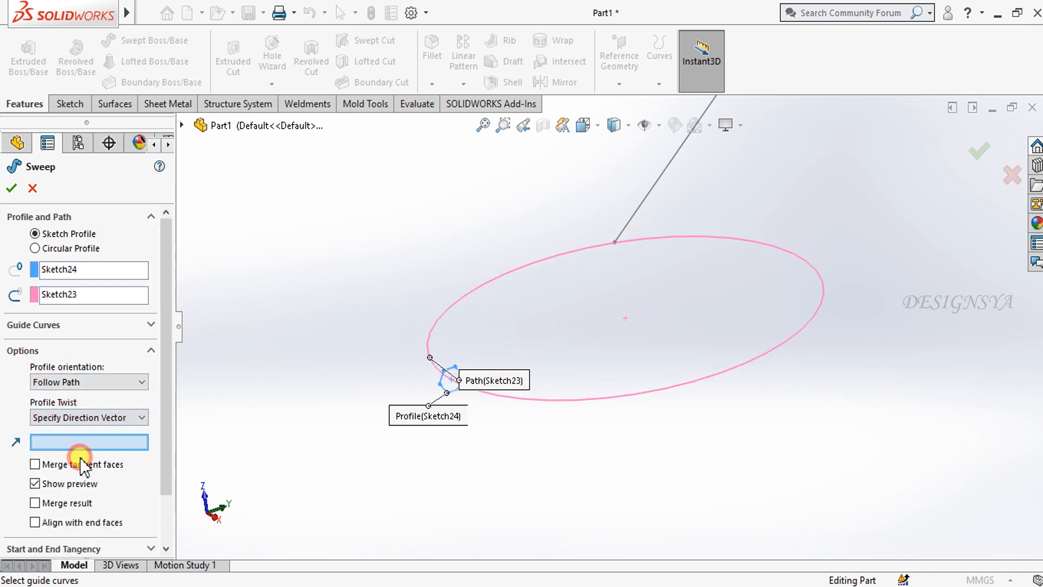
click(629, 222)
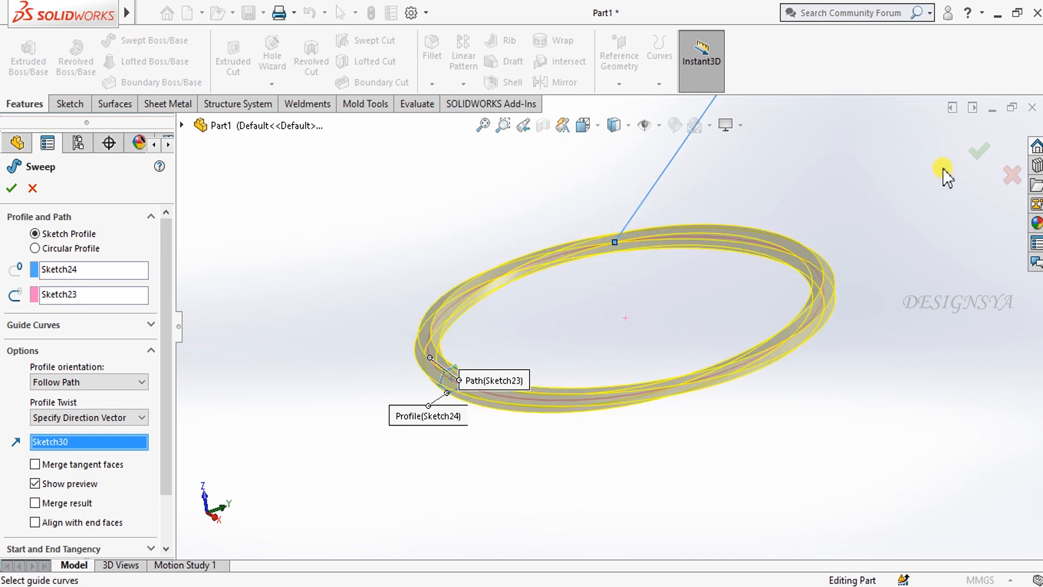
click(973, 150)
middle_drag(636, 491, 693, 477)
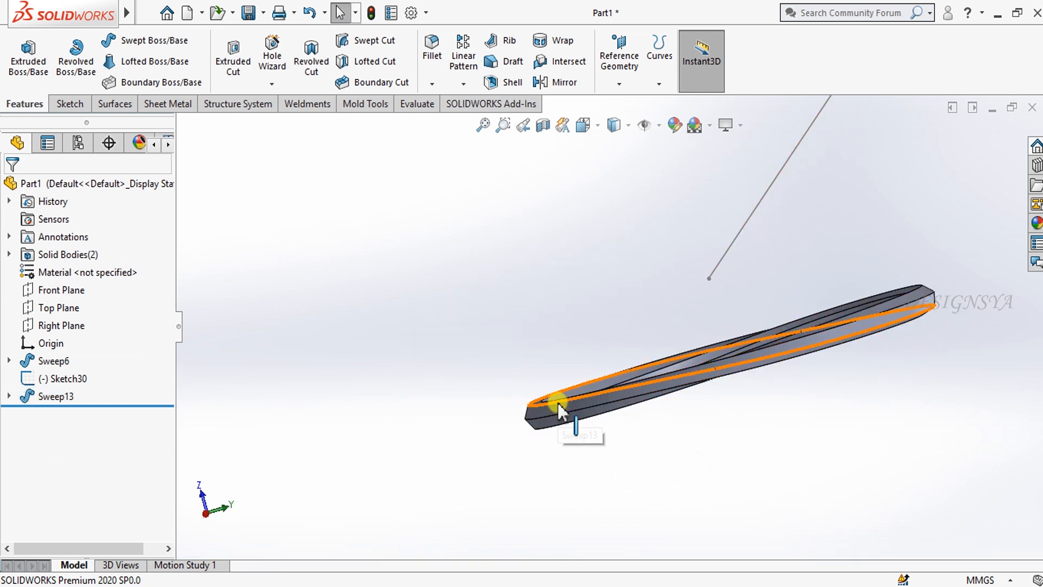
middle_drag(761, 304, 782, 402)
middle_drag(510, 303, 740, 357)
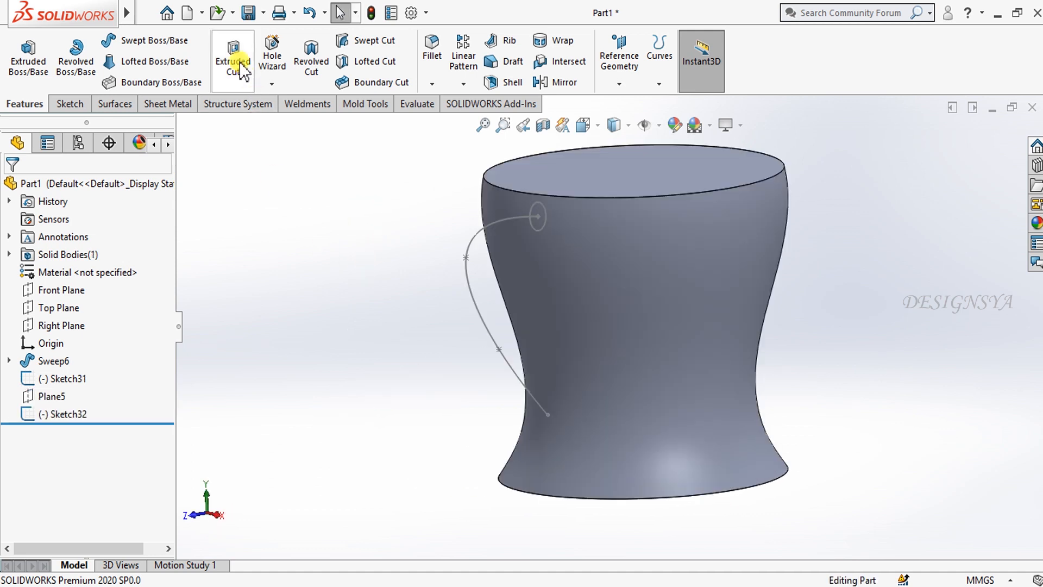
Step: Set up a swept boss for the mug handle with the small circle Sketch32 as profile and the curve Sketch31 as path
click(122, 41)
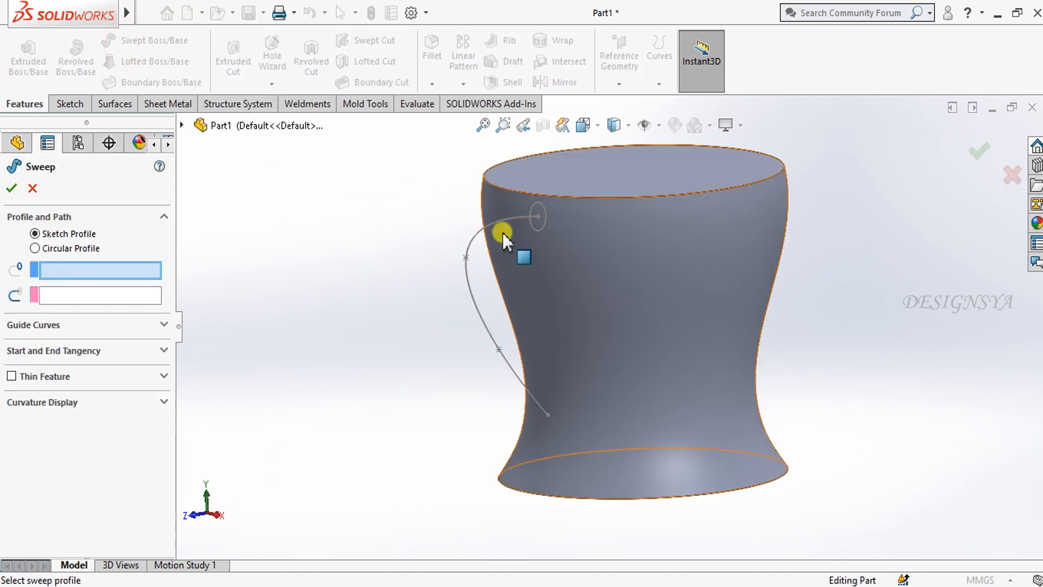
click(534, 205)
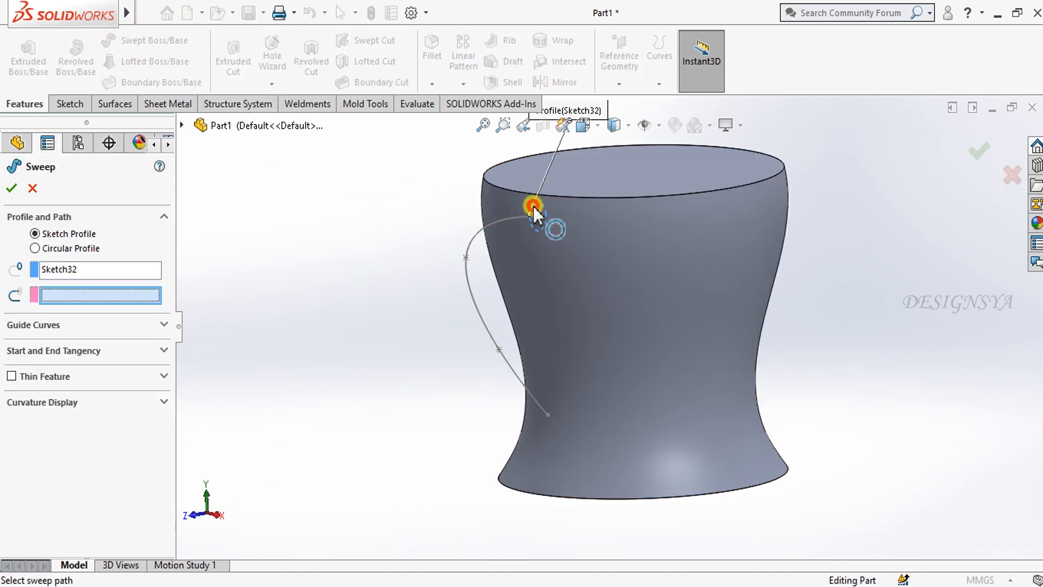
click(496, 221)
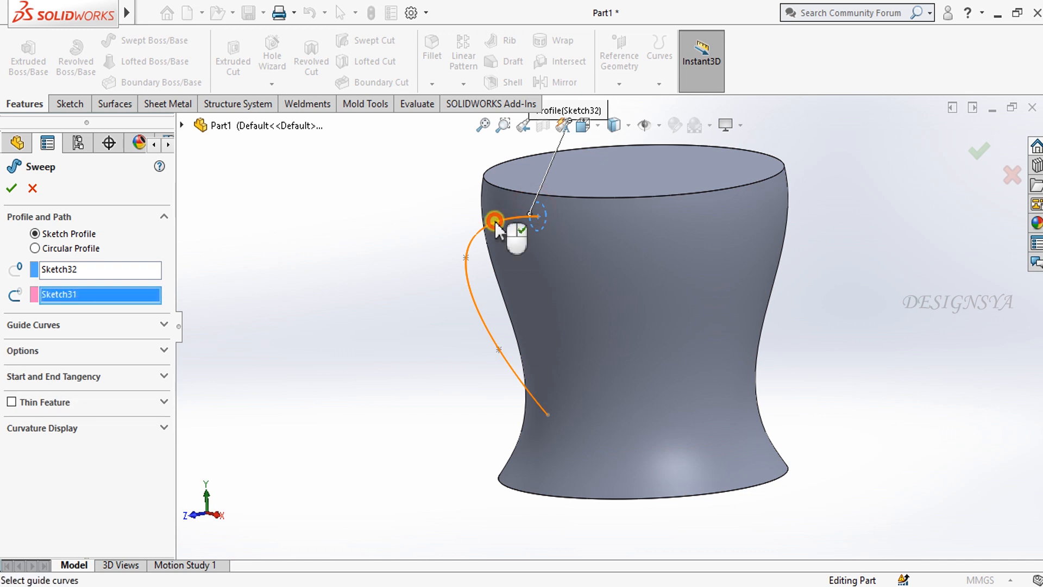
Step: Turn Align with end faces on and off again in the sweep options to compare the preview at the handle's lower end
click(97, 356)
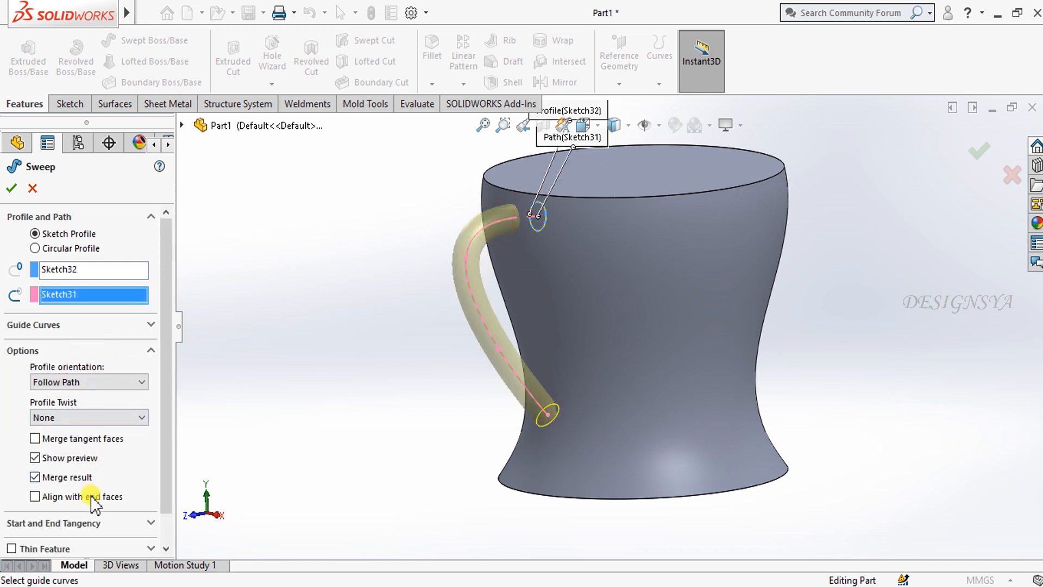
click(95, 502)
middle_drag(291, 491, 255, 499)
click(67, 499)
scroll(548, 406, down, 2)
scroll(548, 405, down, 2)
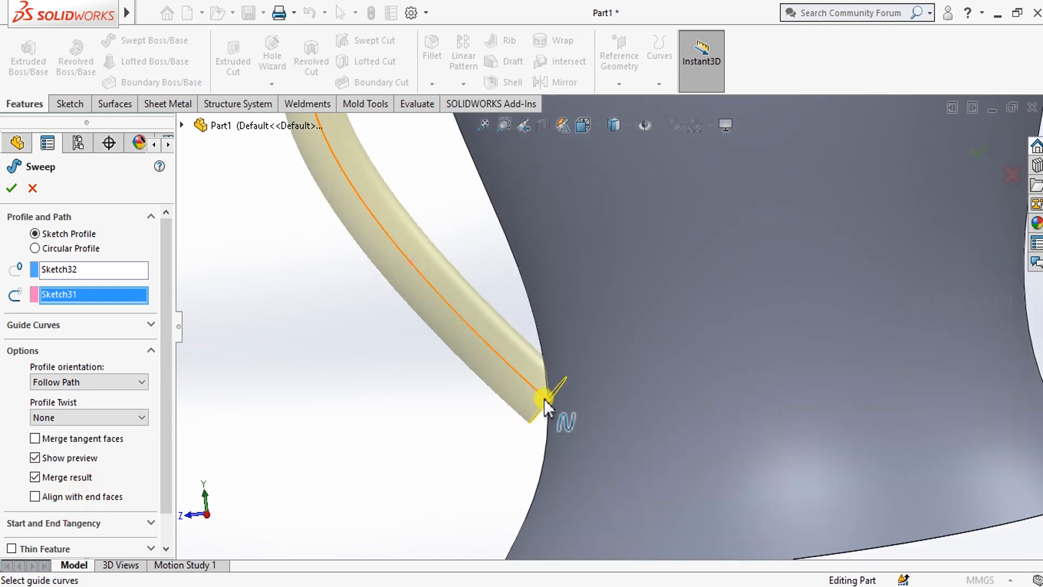
Step: Enable Align with end faces for the handle sweep, accept the feature and inspect where the handle meets the mug
click(35, 497)
click(12, 188)
middle_drag(328, 350, 438, 435)
scroll(438, 435, up, 5)
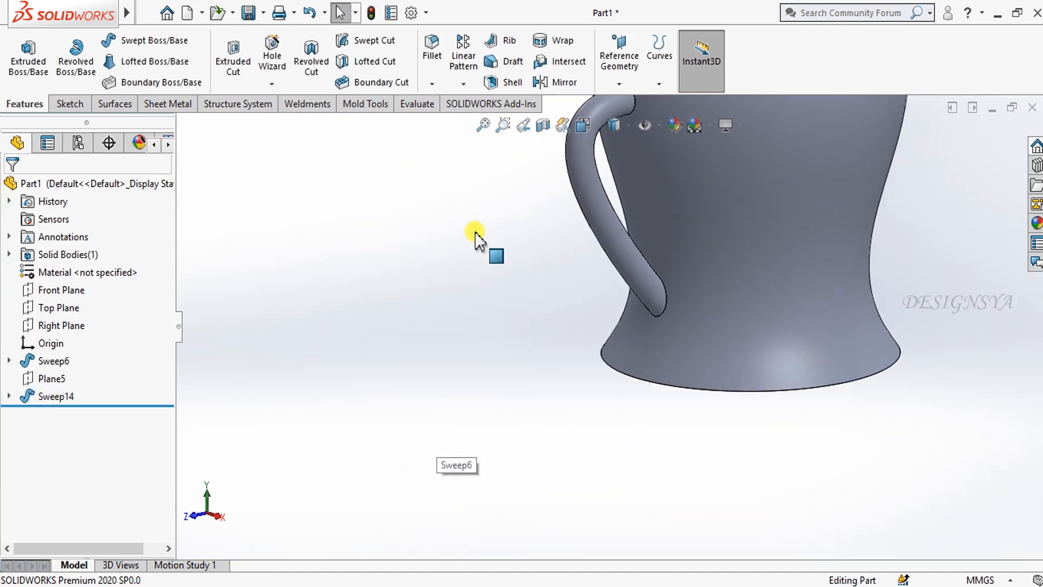
click(483, 124)
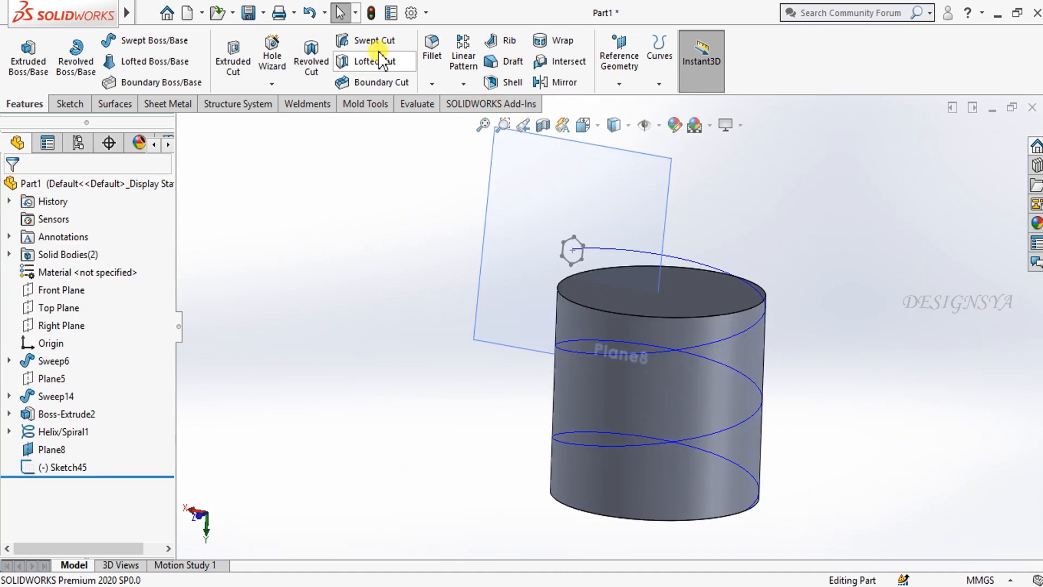
Step: Cut the cylinder with a Swept Cut using the hexagon Sketch45 as profile and Helix/Spiral1 as path
click(390, 41)
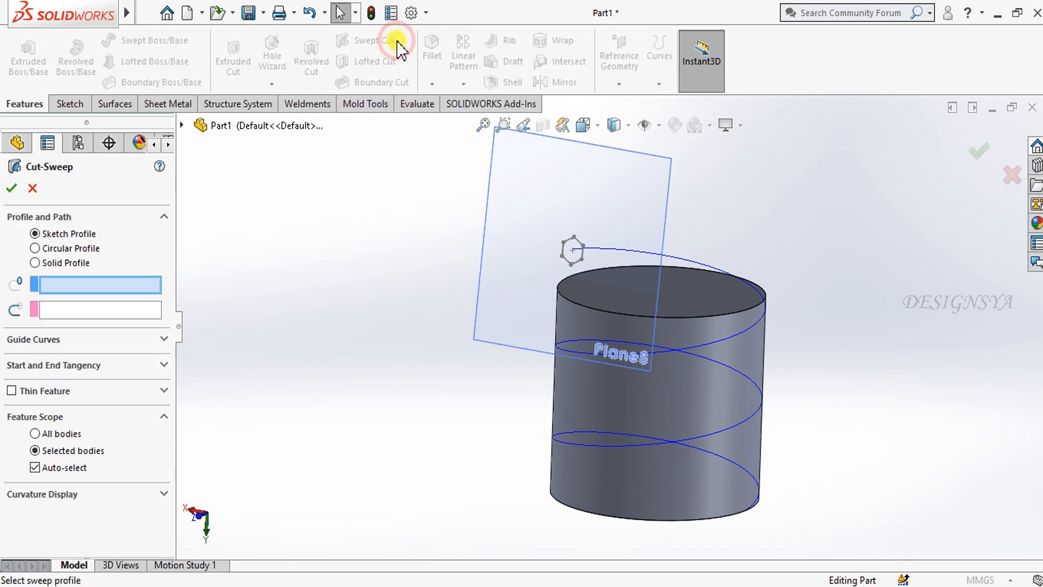
click(578, 260)
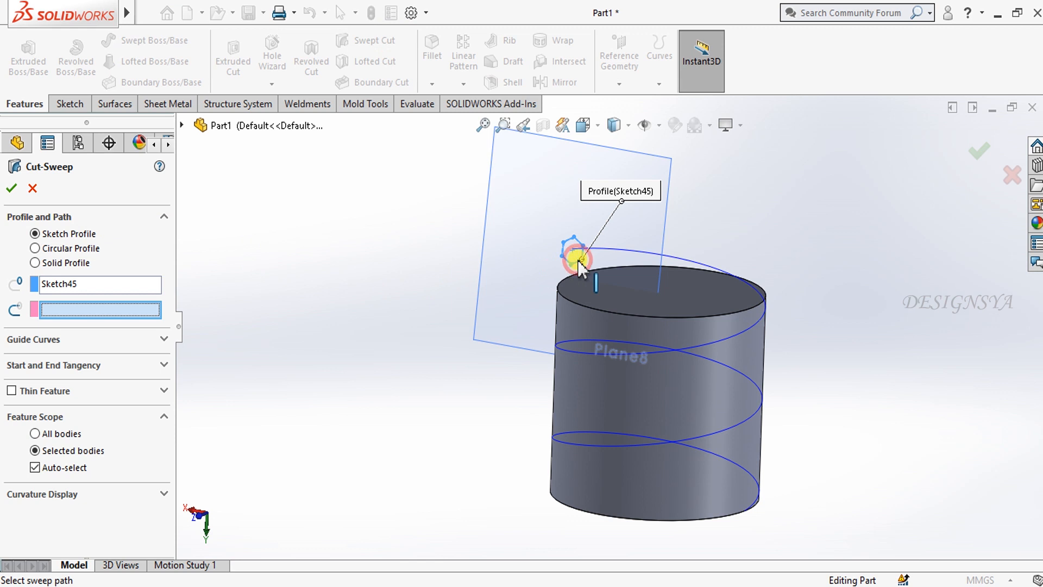
click(620, 247)
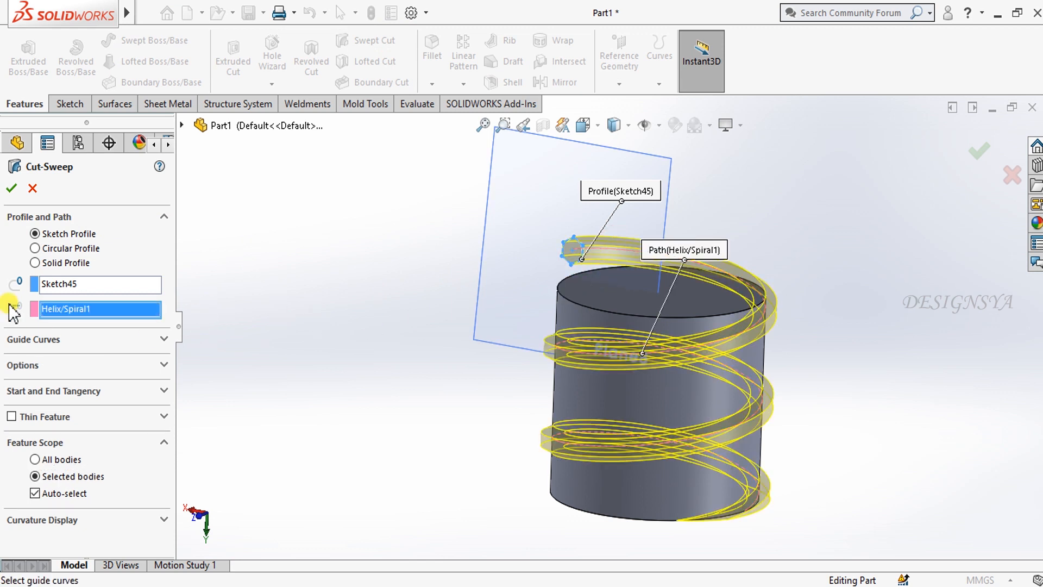
click(15, 189)
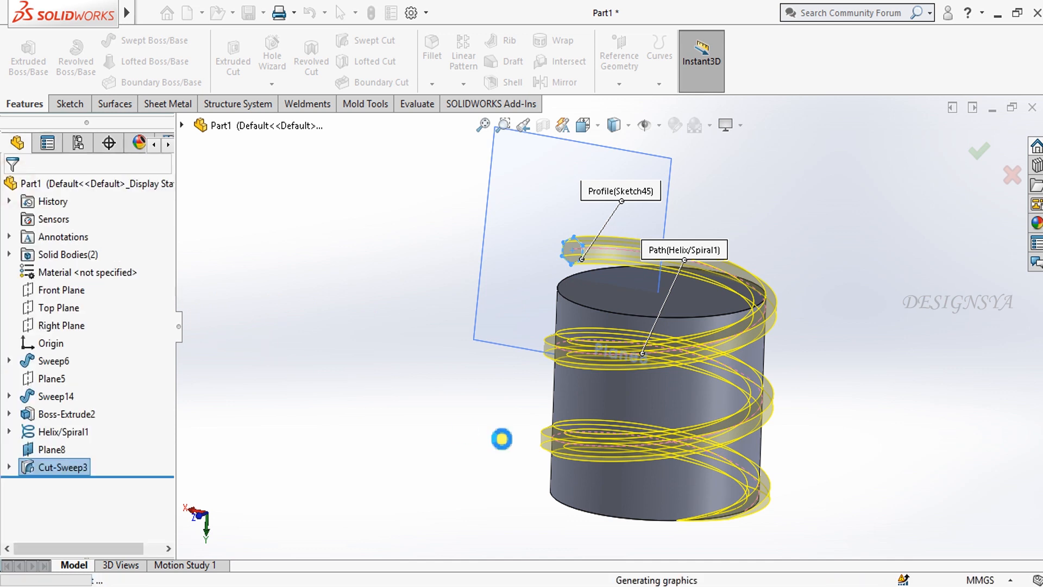
middle_drag(368, 410, 460, 495)
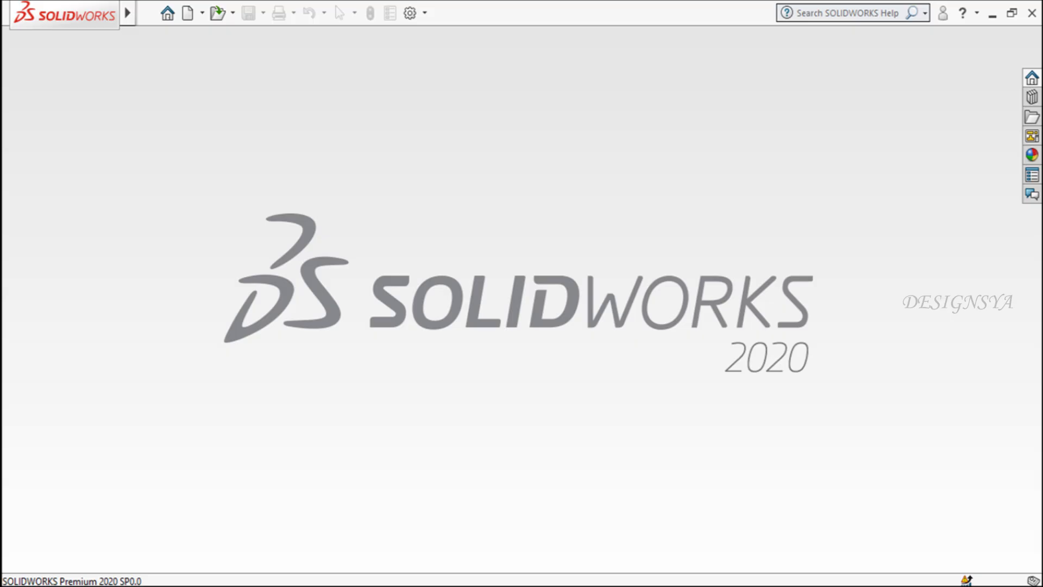